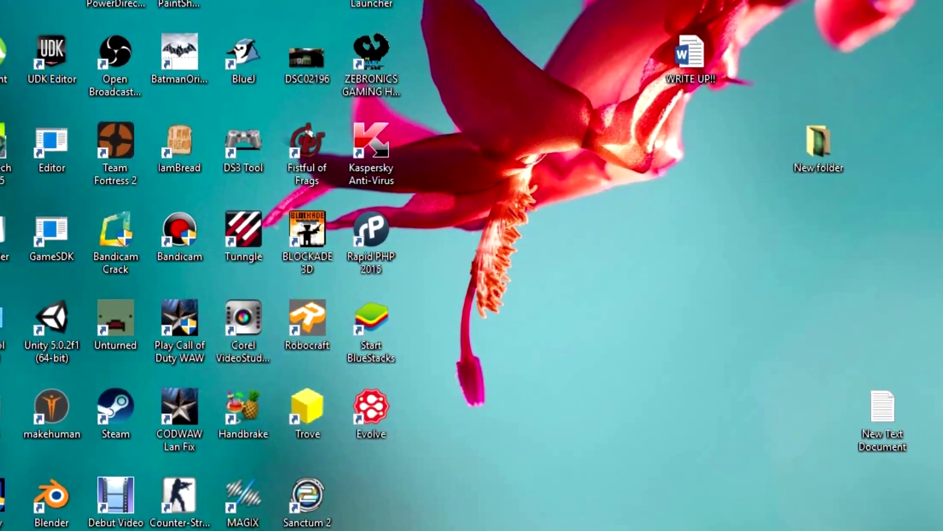
# Step: Search the computer for "vegas" and launch Vegas Pro 13.0 (64-bit)
pyautogui.press('super')
pyautogui.write('vegas')
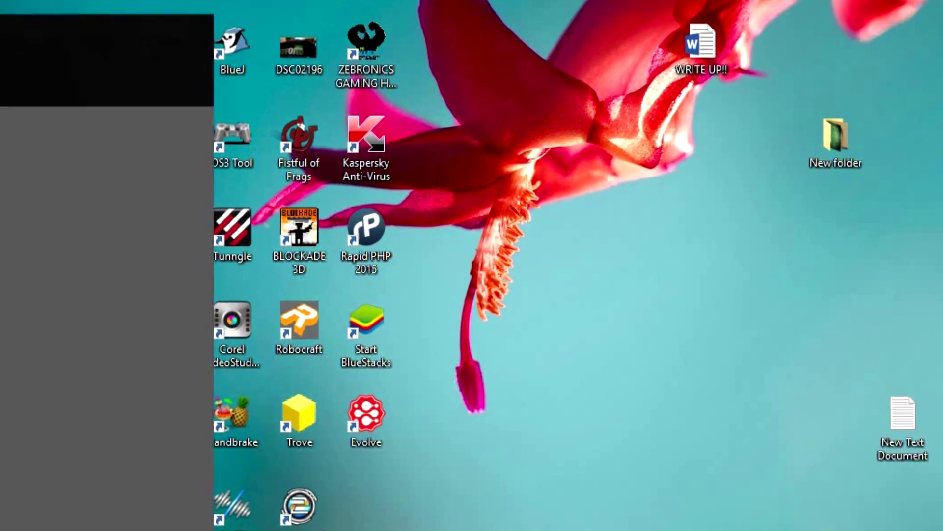
pyautogui.click(61, 64)
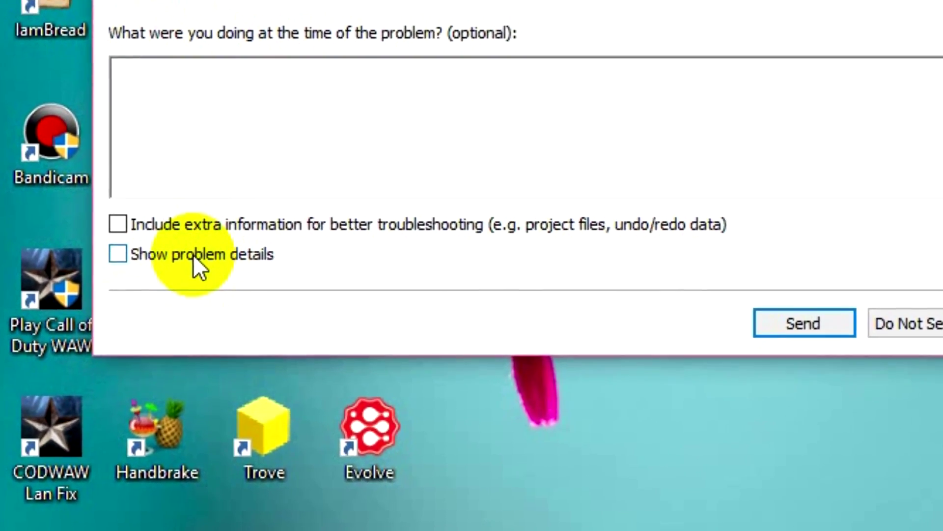
# Step: Show the problem details in the crash report, examine the exception code and fault address, and dismiss the report without sending it
pyautogui.click(193, 264)
pyautogui.moveTo(112, 269); pyautogui.dragTo(800, 426)
pyautogui.click(596, 377)
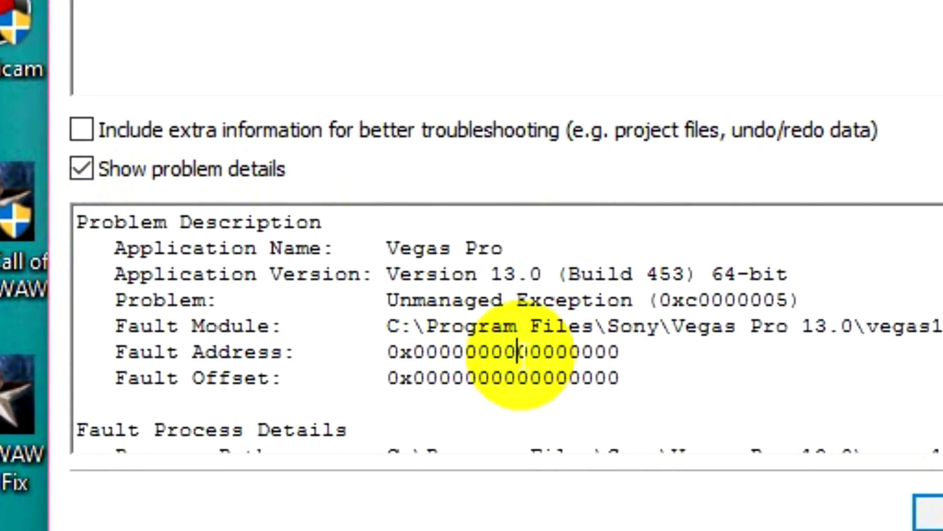
pyautogui.moveTo(388, 352); pyautogui.dragTo(669, 358)
pyautogui.click(621, 389)
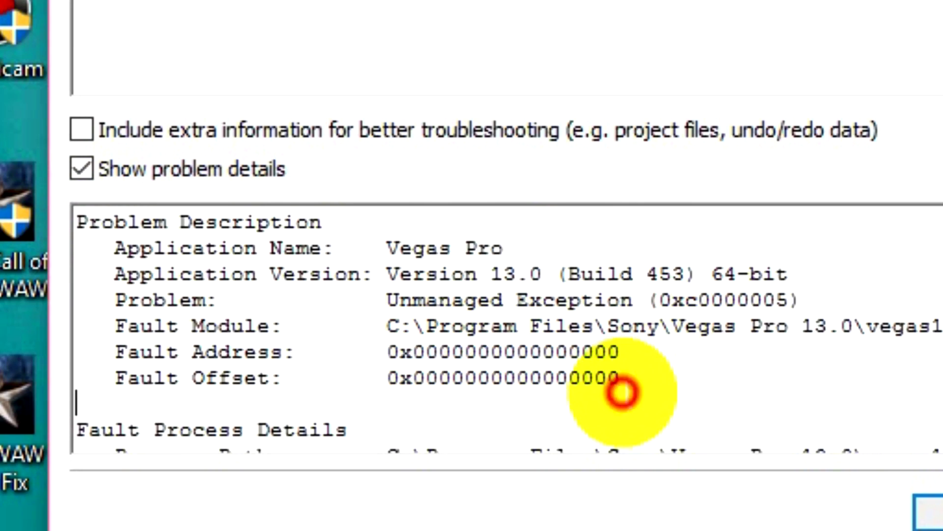
pyautogui.click(167, 366)
pyautogui.moveTo(167, 366); pyautogui.dragTo(496, 351)
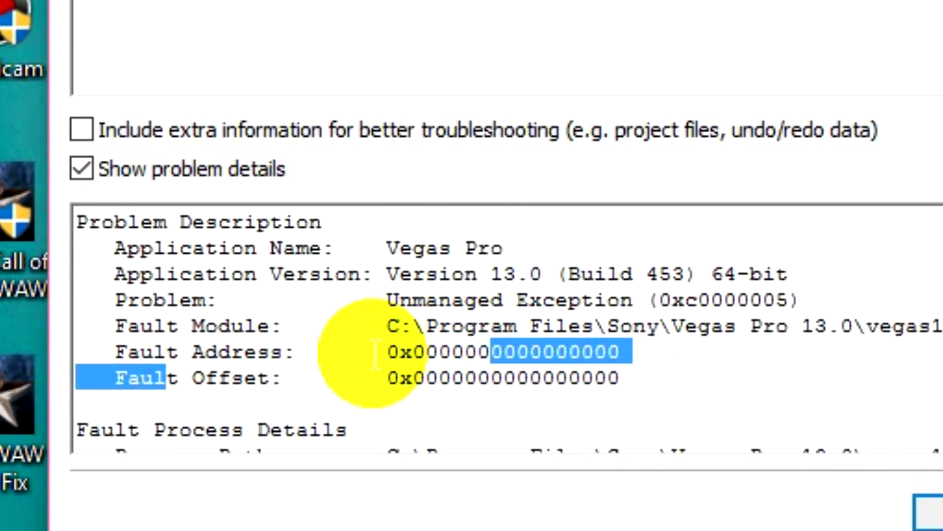
pyautogui.scroll(-1, 401, 353)
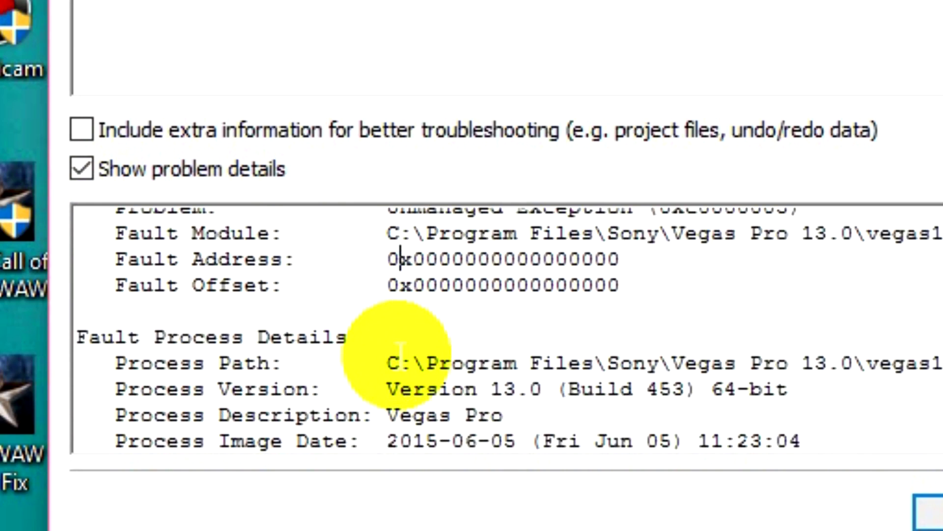
pyautogui.scroll(1, 400, 353)
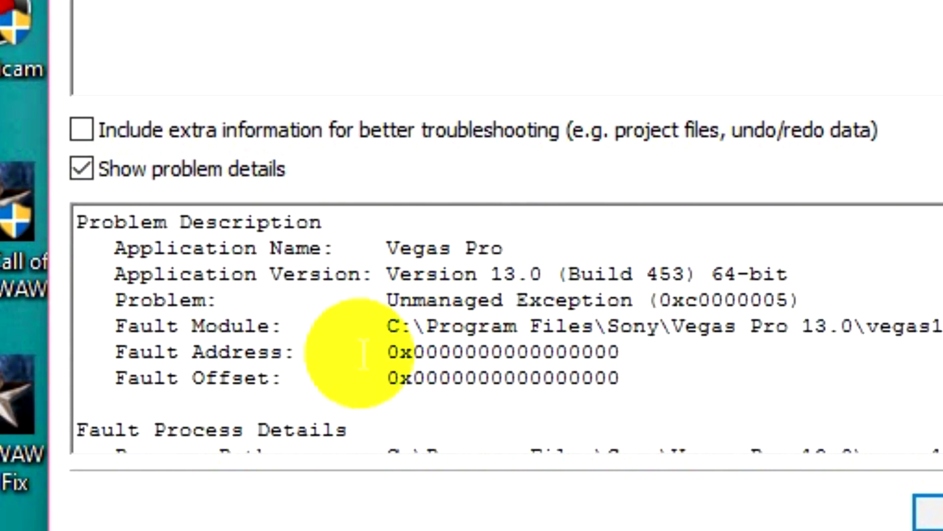
pyautogui.moveTo(349, 372); pyautogui.dragTo(680, 351)
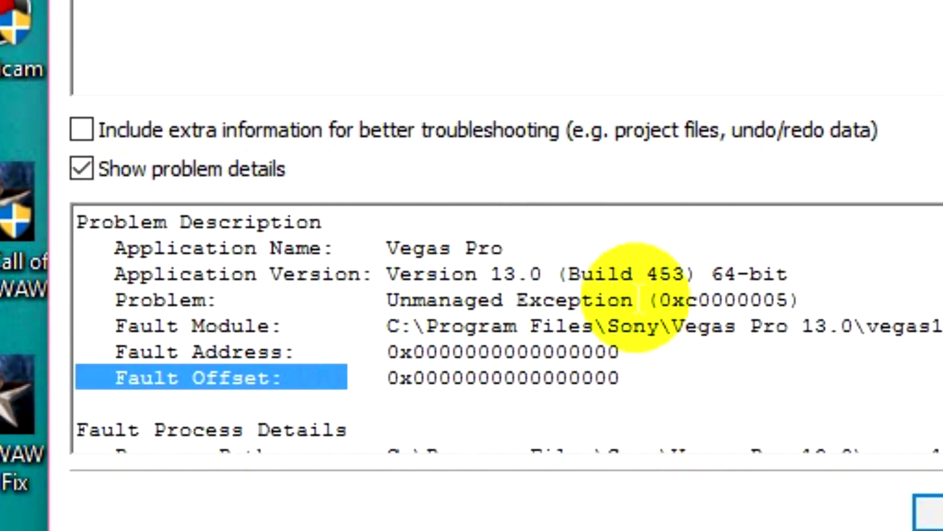
pyautogui.moveTo(646, 300); pyautogui.dragTo(849, 297)
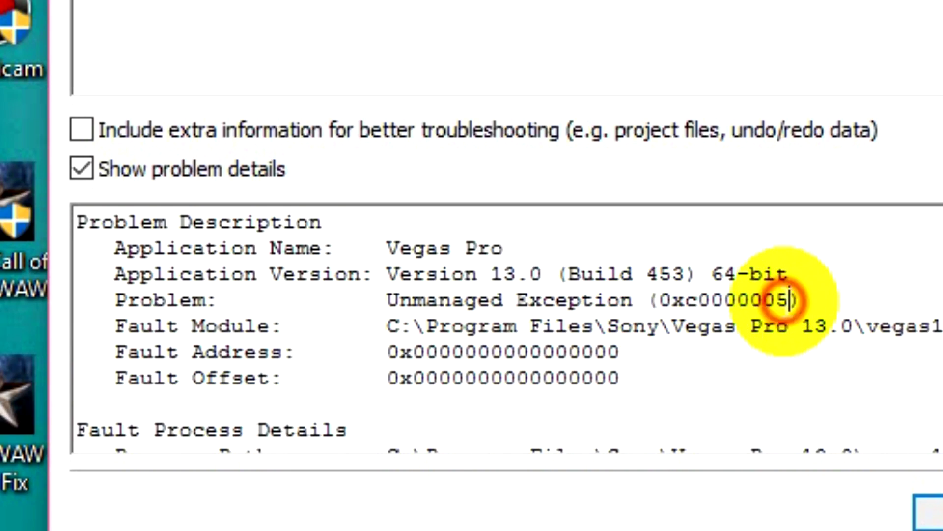
pyautogui.moveTo(798, 300); pyautogui.dragTo(637, 297)
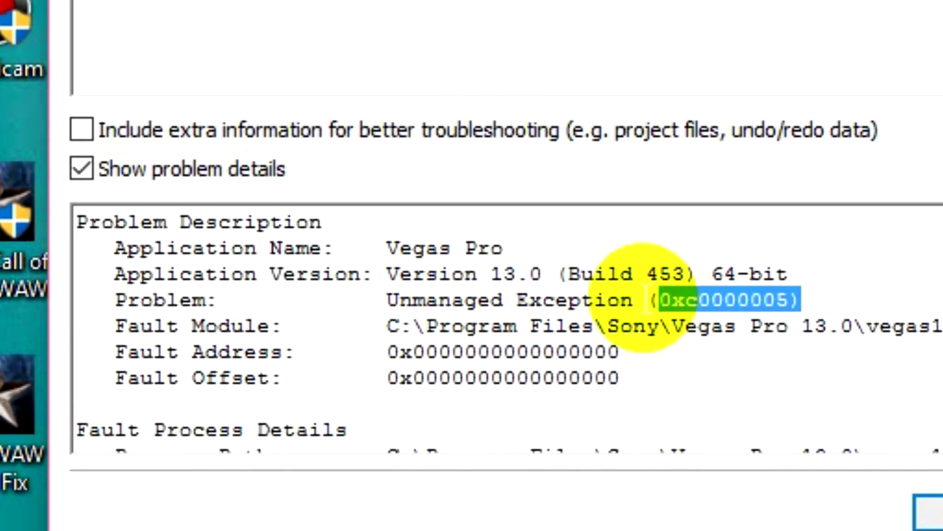
pyautogui.moveTo(737, 324); pyautogui.dragTo(801, 307)
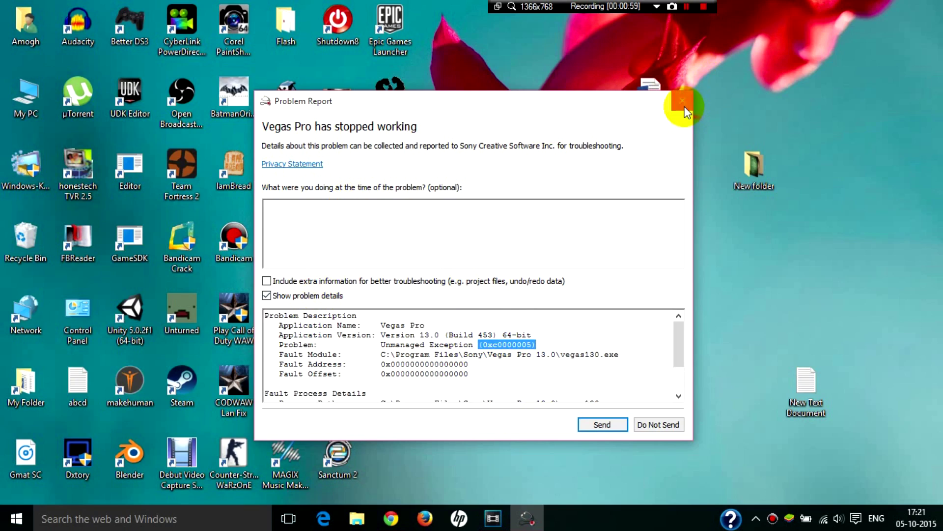
pyautogui.click(636, 425)
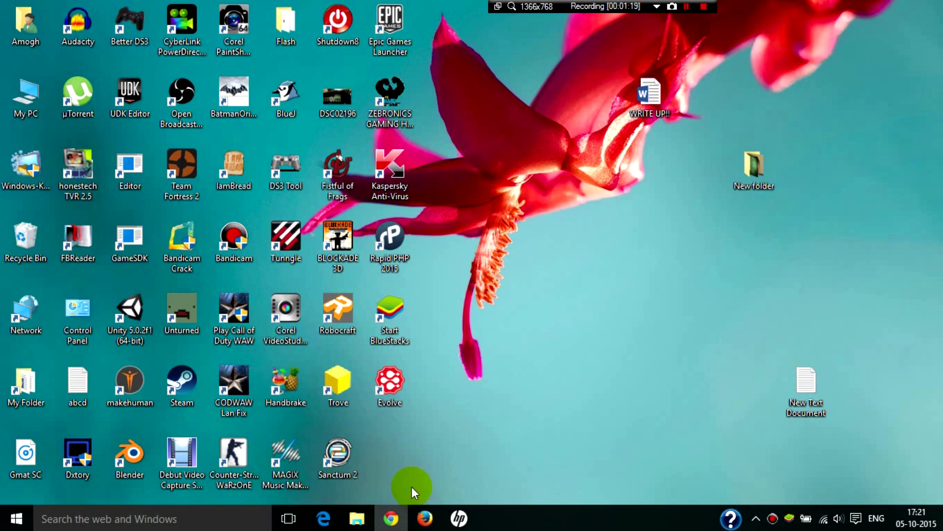
# Step: Search the computer for "amd" and open AMD Catalyst Control Center
pyautogui.click(78, 520)
pyautogui.write('amd')
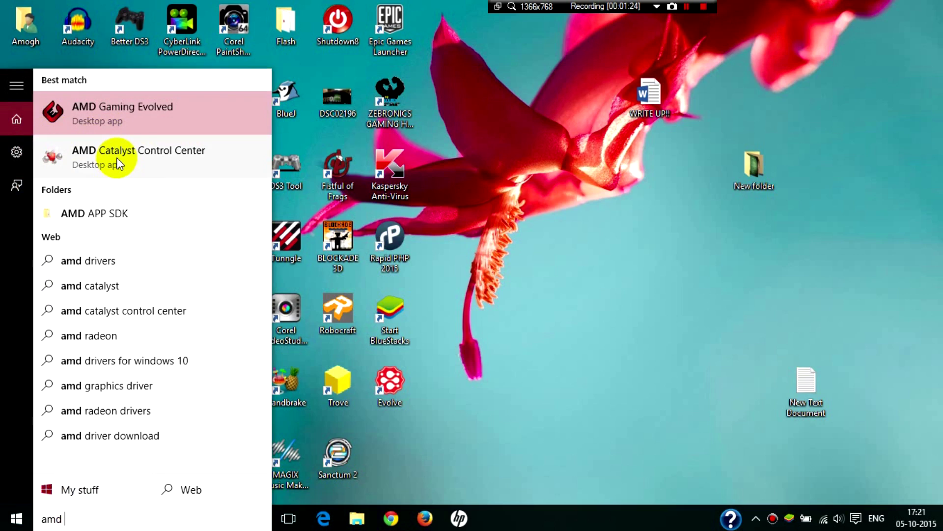
pyautogui.click(104, 160)
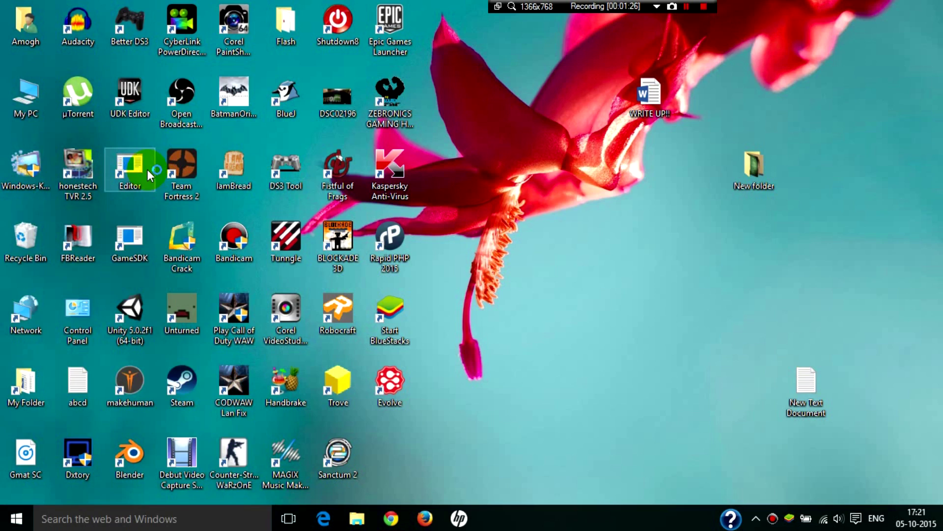
pyautogui.click(131, 500)
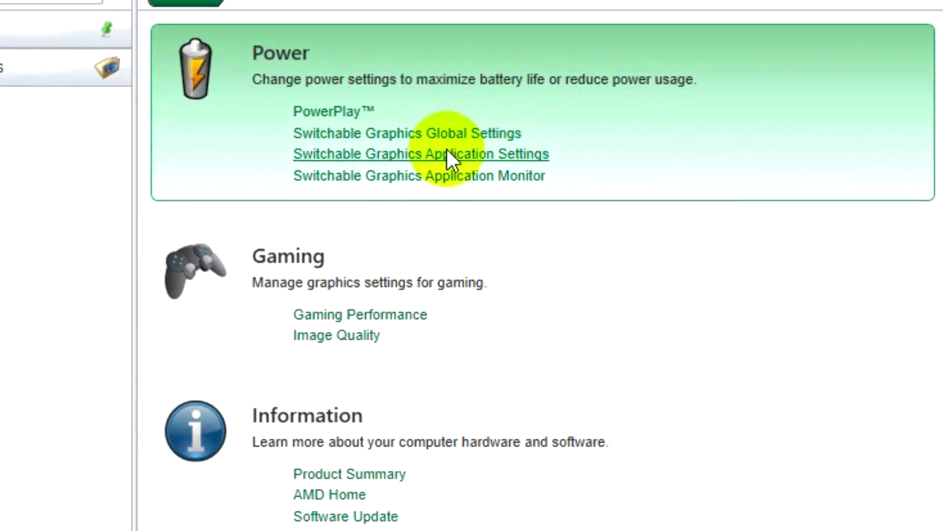
# Step: In the Switchable Graphics Application Settings, set the graphics setting of vegas130.exe to High performance
pyautogui.click(447, 156)
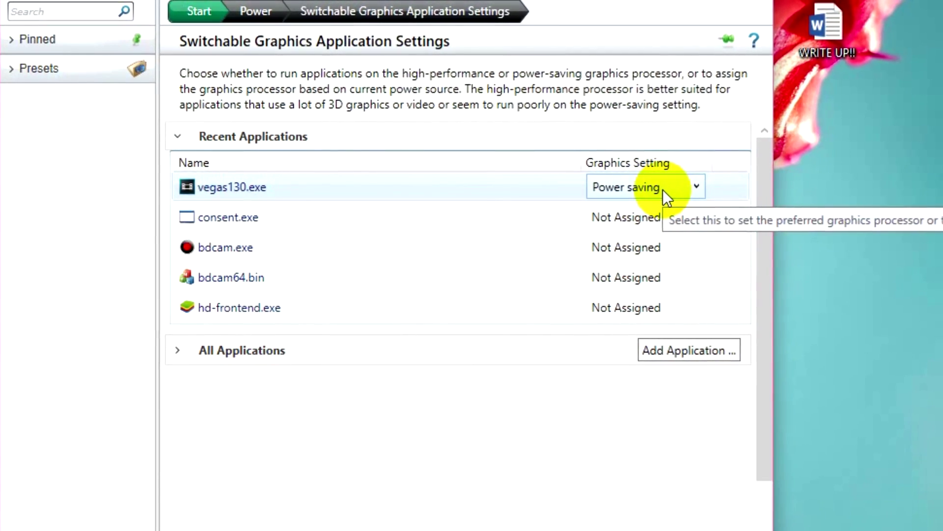
pyautogui.click(688, 194)
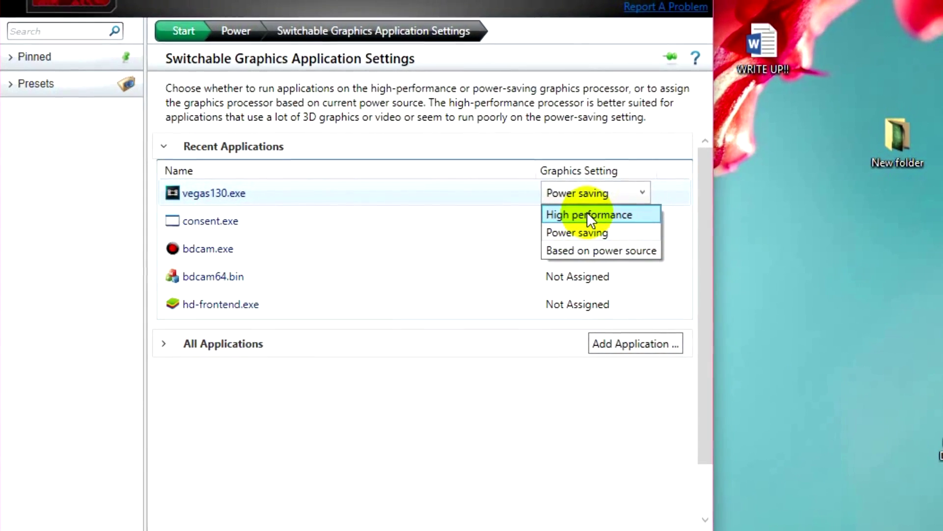
pyautogui.click(590, 127)
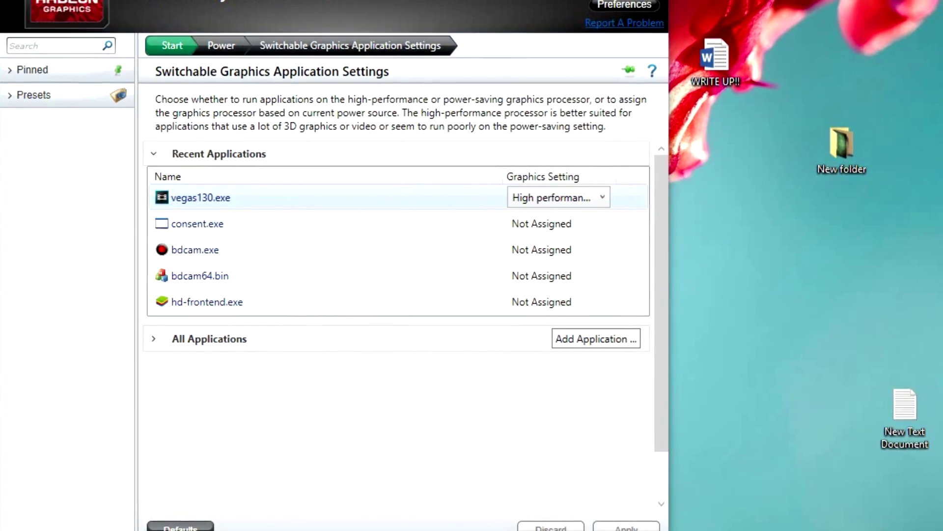
# Step: Search for "vegas" and start Vegas Pro 13.0 (64-bit) with the new graphics setting
pyautogui.press('super')
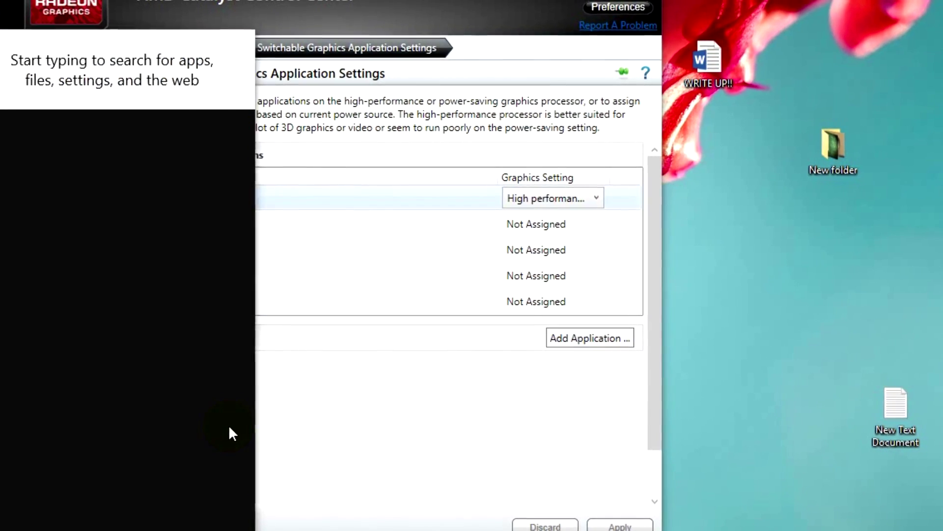
pyautogui.write('vegas')
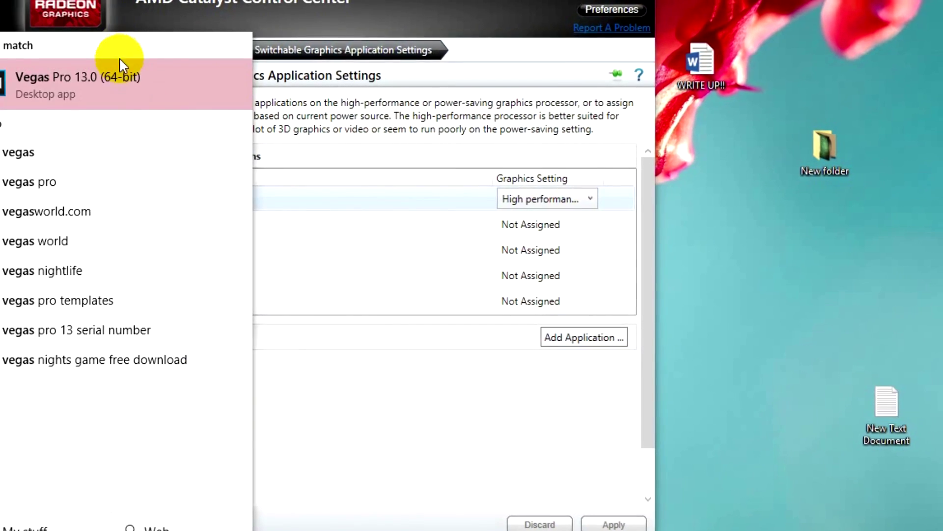
pyautogui.click(105, 85)
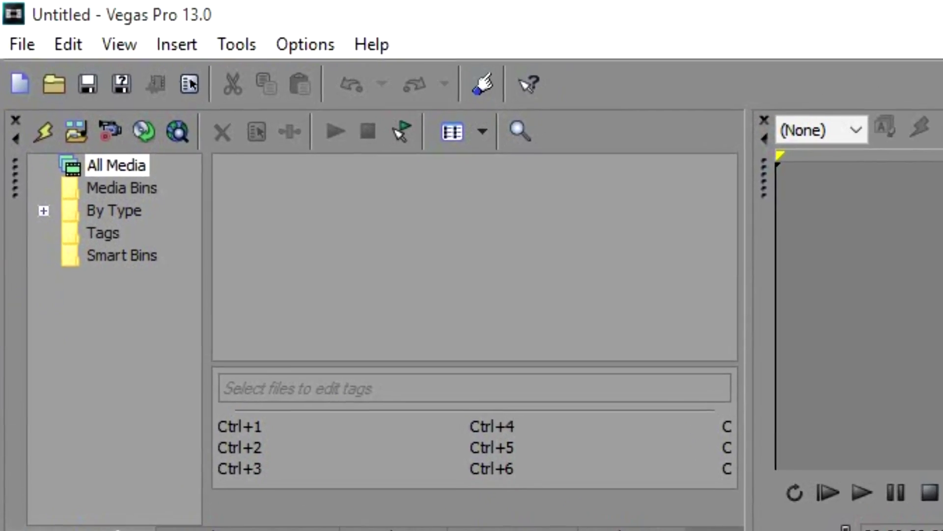
# Step: In the video preferences, set GPU acceleration of video processing to Off and accept the restart notice
pyautogui.click(305, 44)
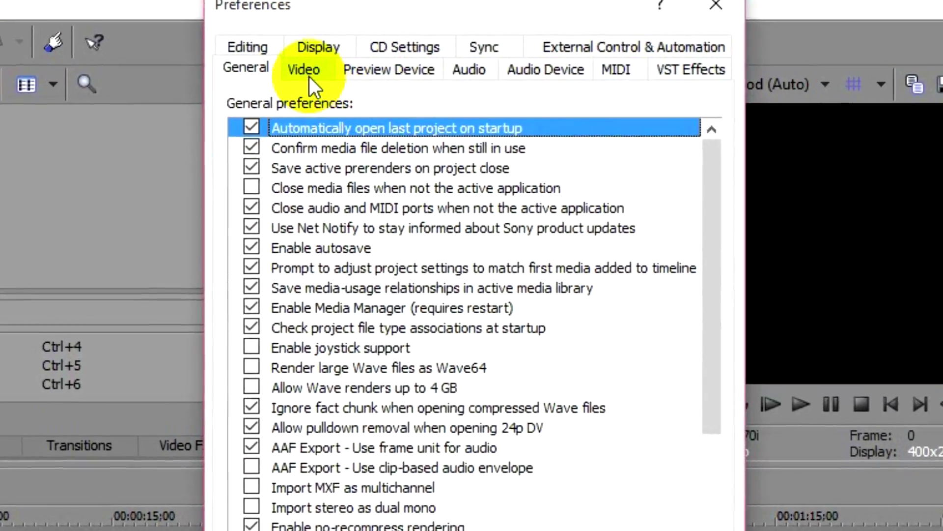
pyautogui.click(308, 75)
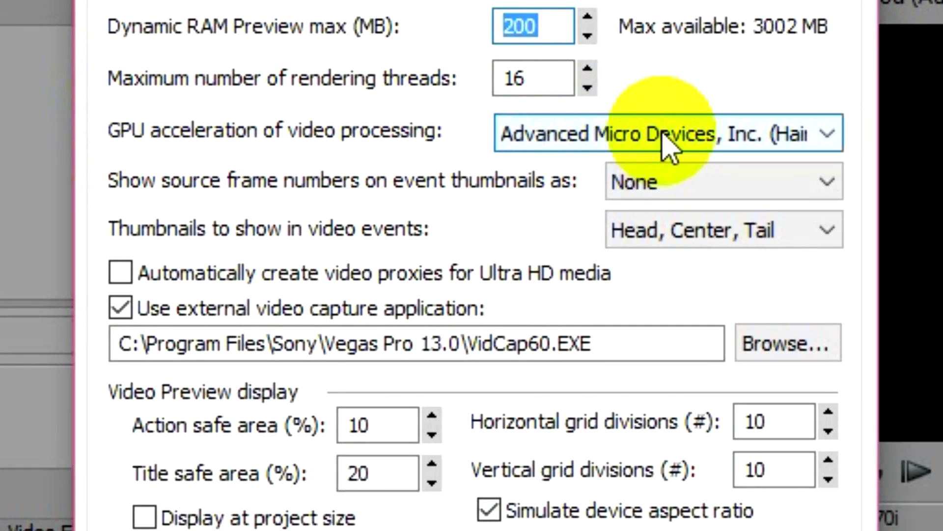
pyautogui.click(797, 143)
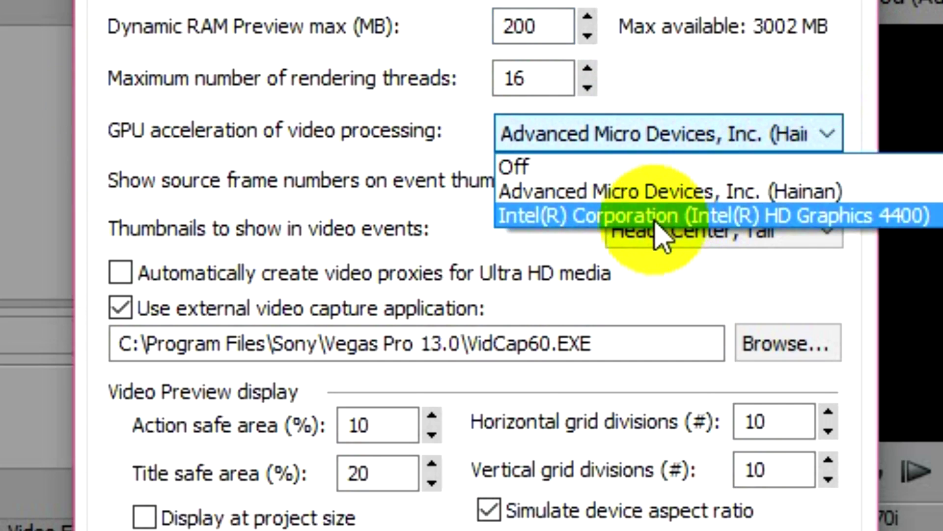
pyautogui.click(524, 169)
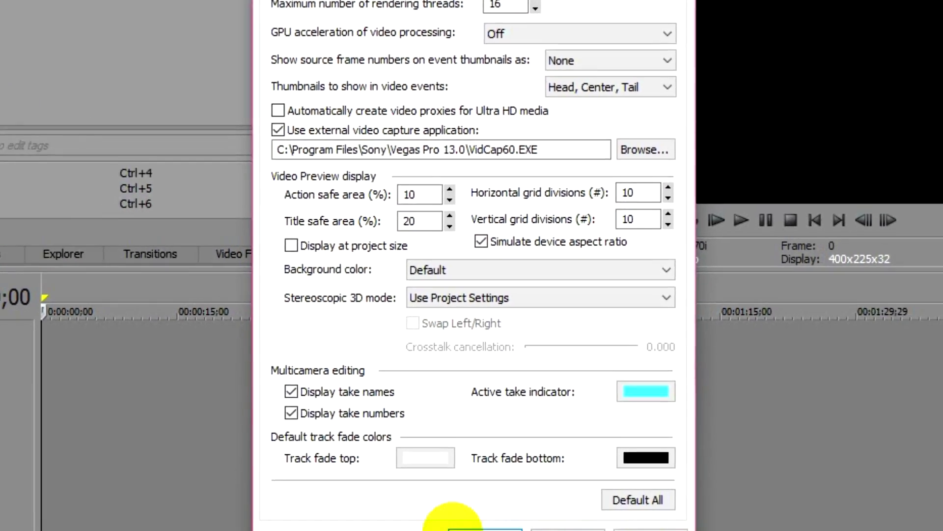
pyautogui.click(493, 530)
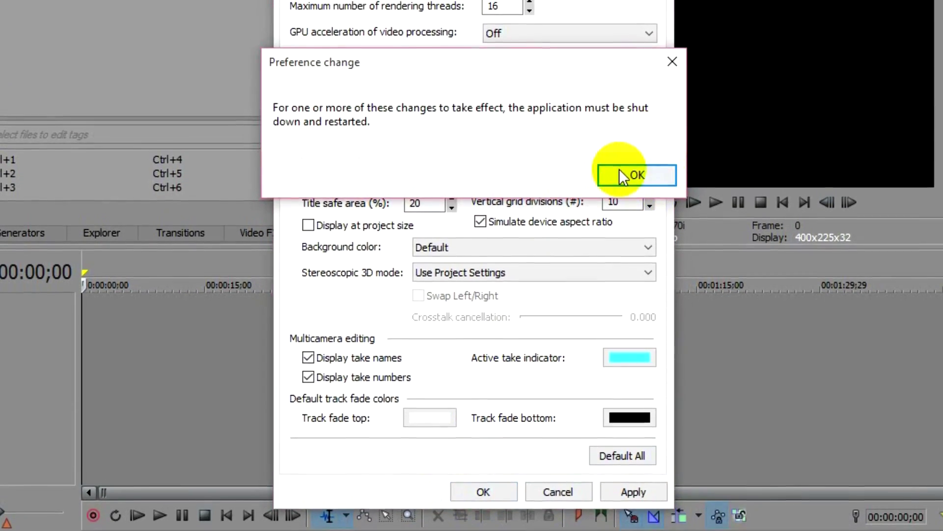
pyautogui.click(619, 186)
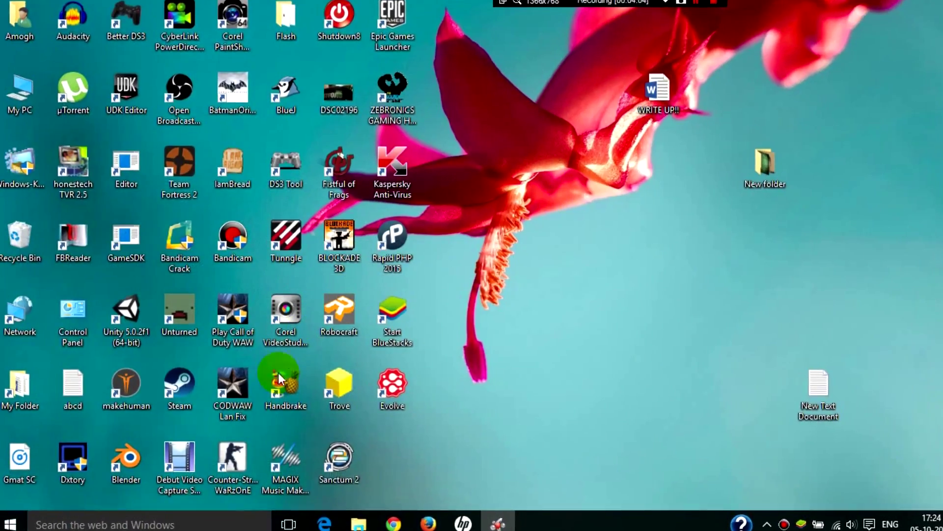
# Step: Switch back to AMD Catalyst Control Center and set the graphics setting of vegas130.exe to Power saving
pyautogui.click(362, 486)
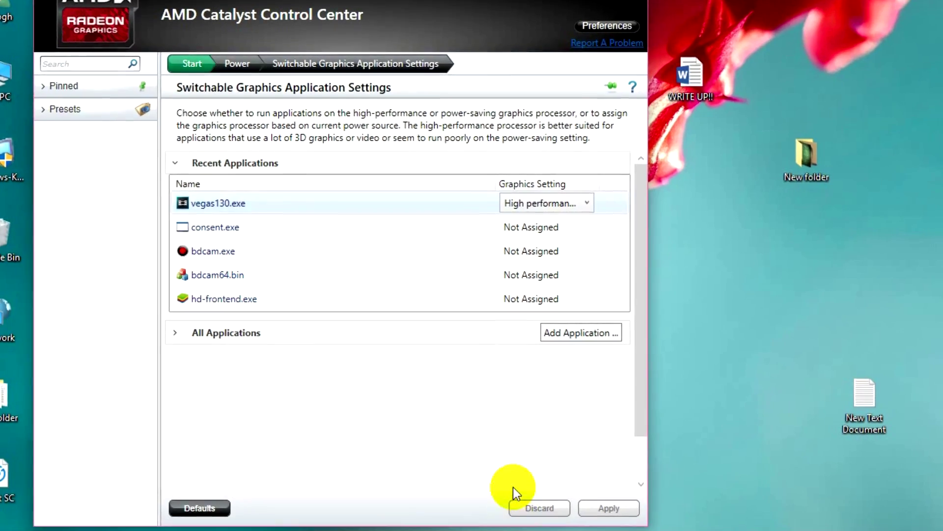
pyautogui.click(538, 206)
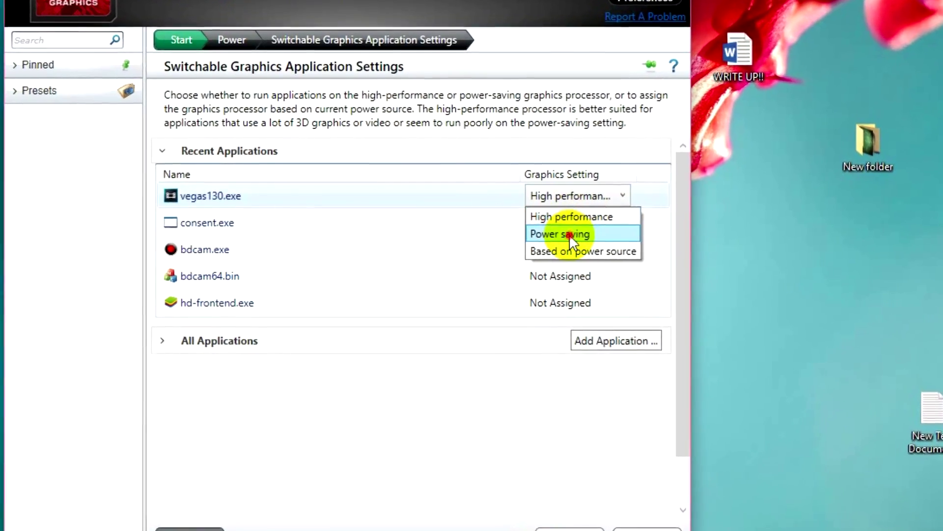
pyautogui.click(560, 234)
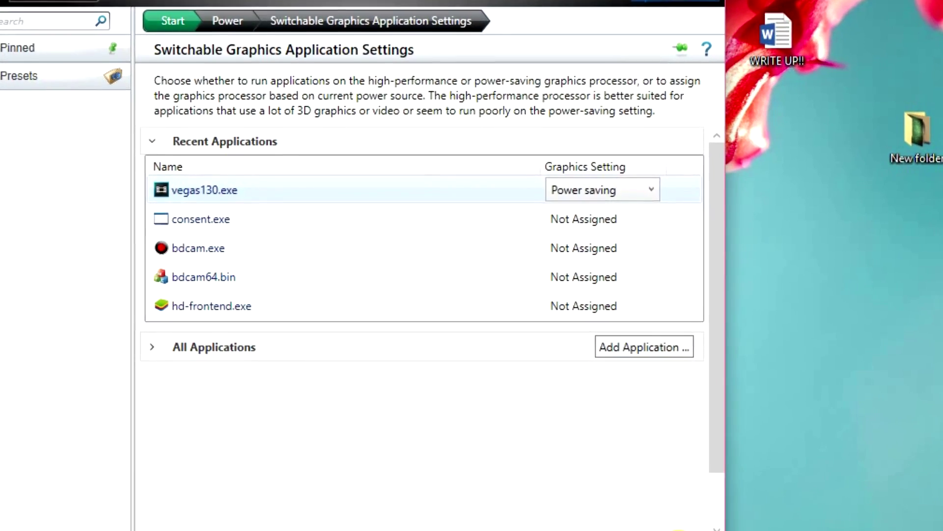
# Step: Search for "vegas" and relaunch Vegas Pro 13.0 (64-bit) under the power-saving graphics setting
pyautogui.press('super')
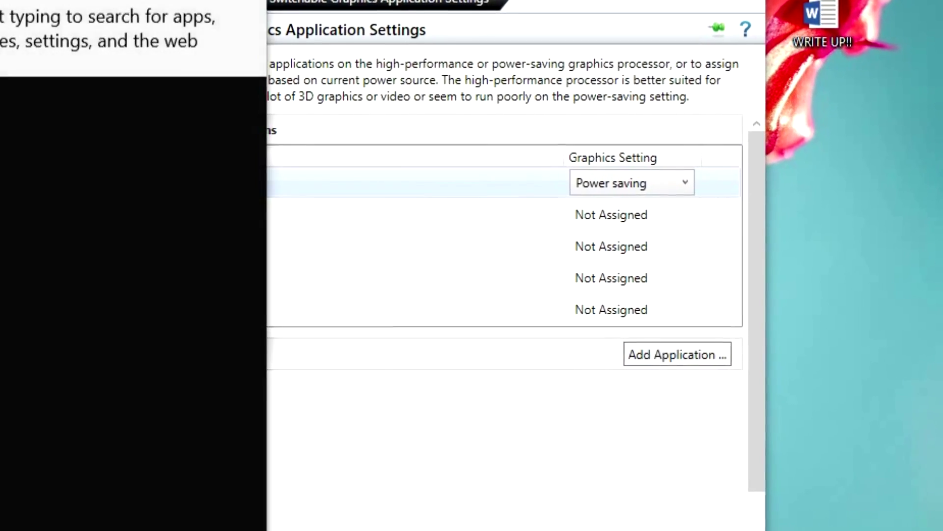
pyautogui.write('vegas')
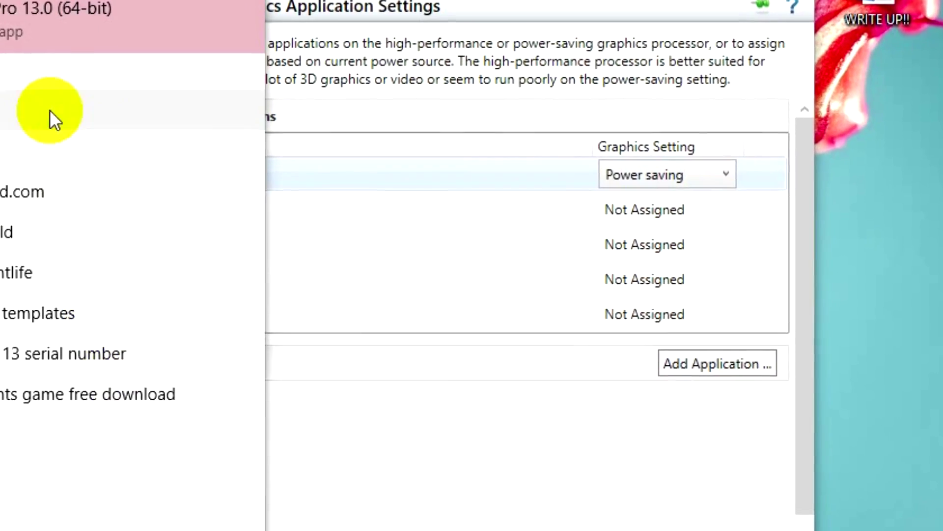
pyautogui.click(37, 50)
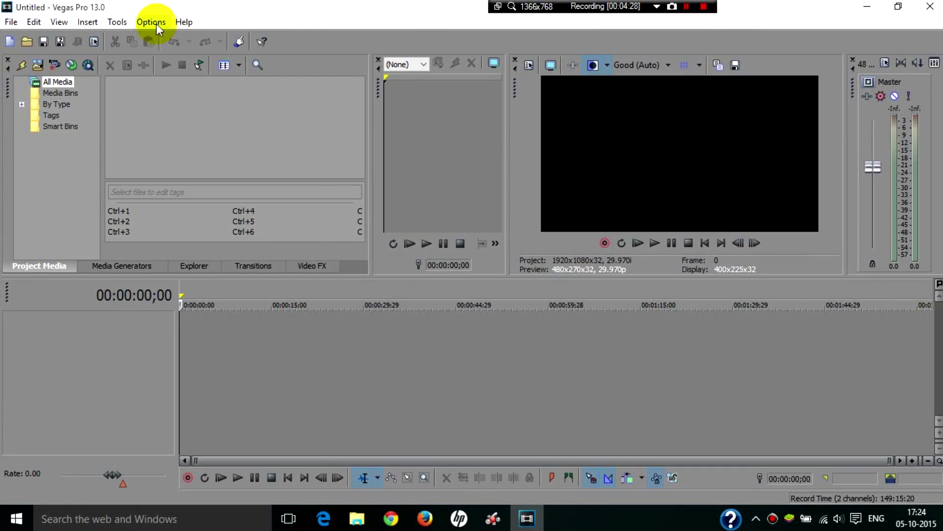
# Step: Open the video preferences and check the GPU acceleration of video processing setting
pyautogui.click(153, 22)
pyautogui.click(209, 466)
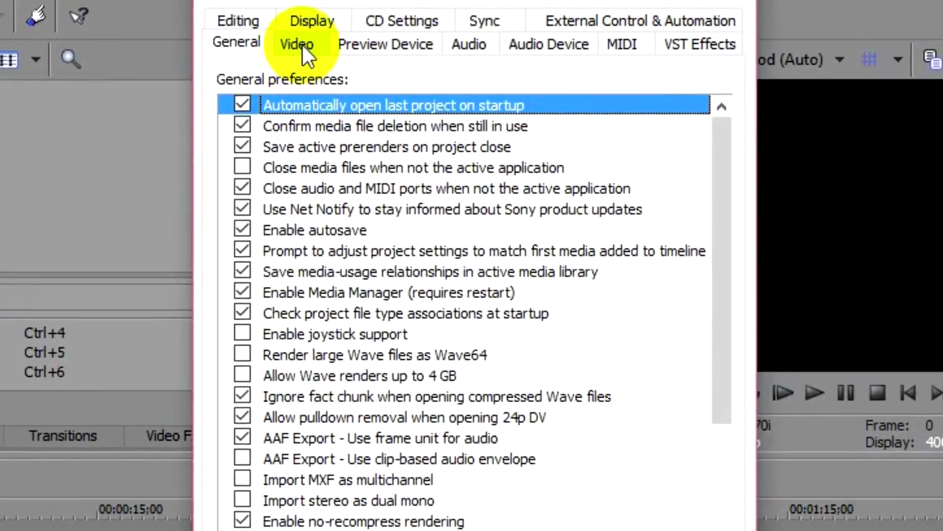
pyautogui.click(371, 42)
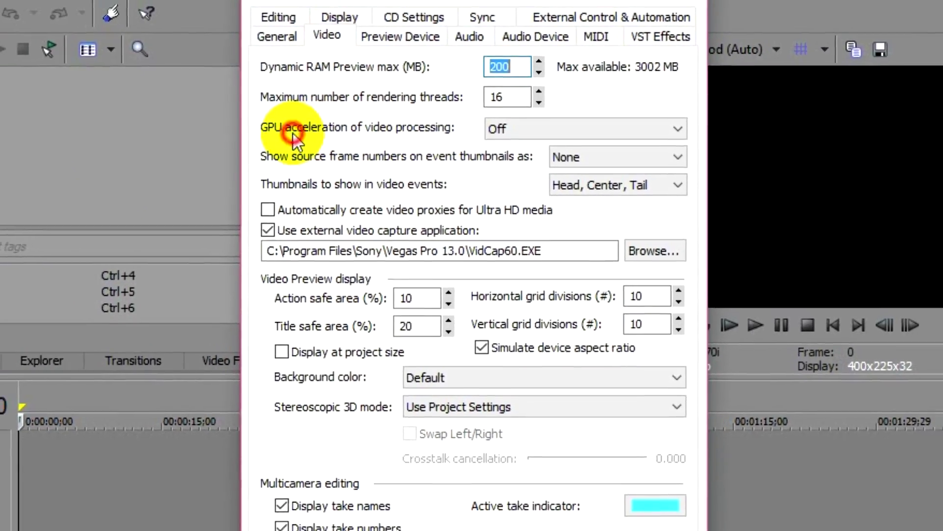
# Step: Check the options for GPU acceleration of video processing and close the preferences without changing anything
pyautogui.click(498, 114)
pyautogui.click(497, 113)
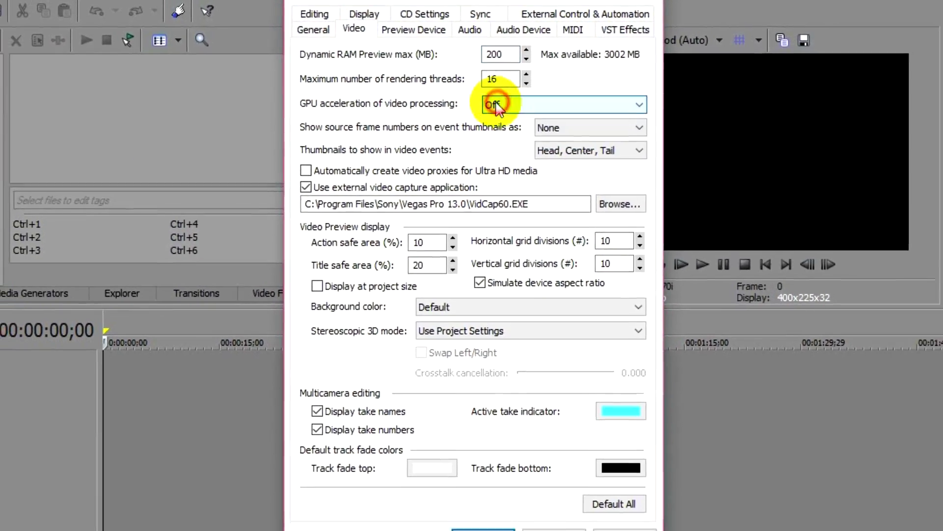
pyautogui.click(536, 486)
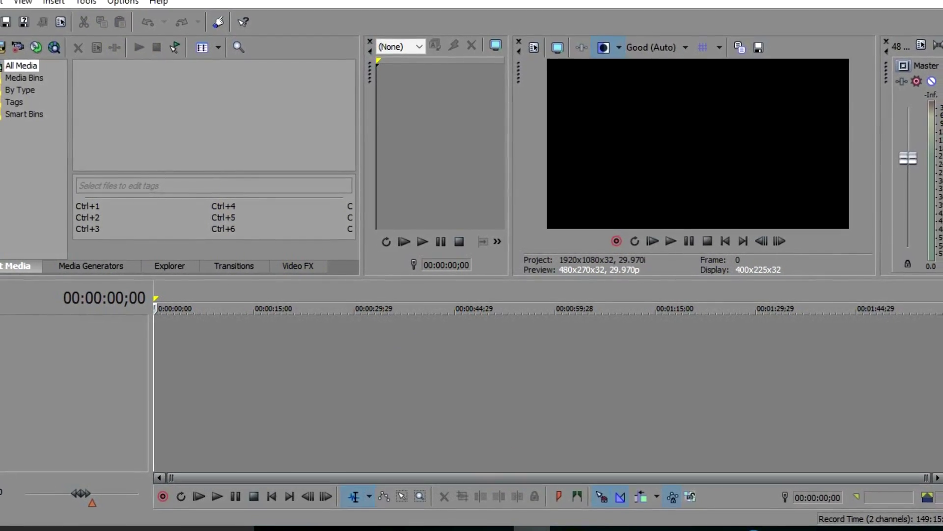
# Step: Switch to AMD Catalyst Control Center, expand the All Applications list and examine the graphics settings assigned to the programs
pyautogui.click(496, 522)
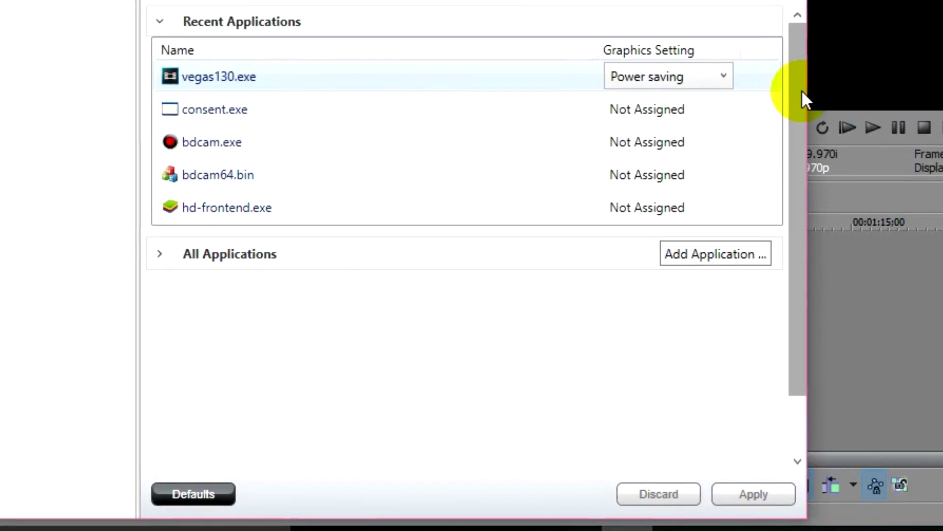
pyautogui.scroll(-2, 803, 148)
pyautogui.scroll(2, 331, 231)
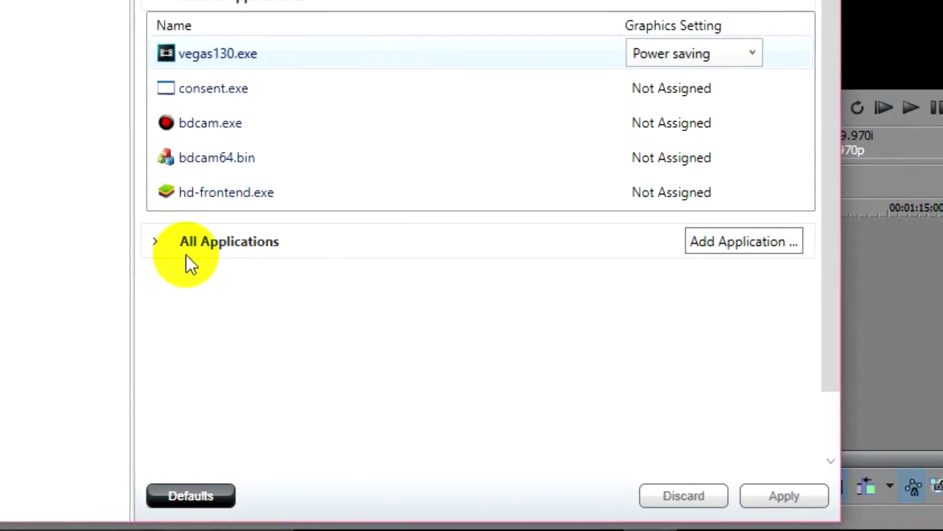
pyautogui.click(155, 245)
pyautogui.scroll(-15, 315, 397)
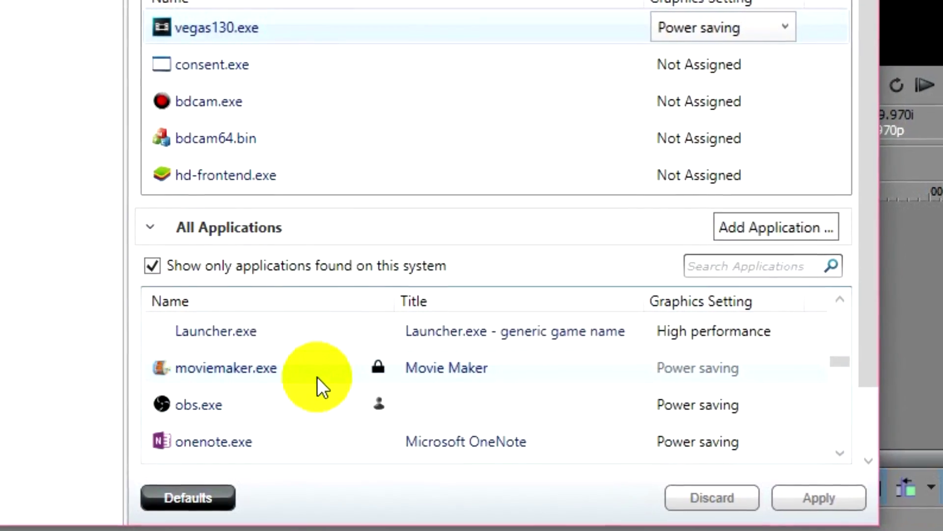
pyautogui.scroll(-1, 323, 371)
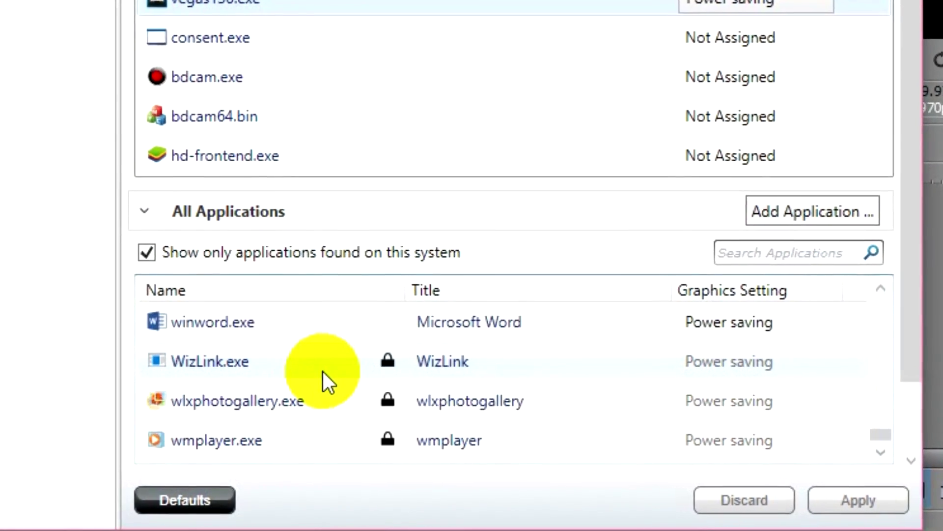
pyautogui.scroll(5, 246, 410)
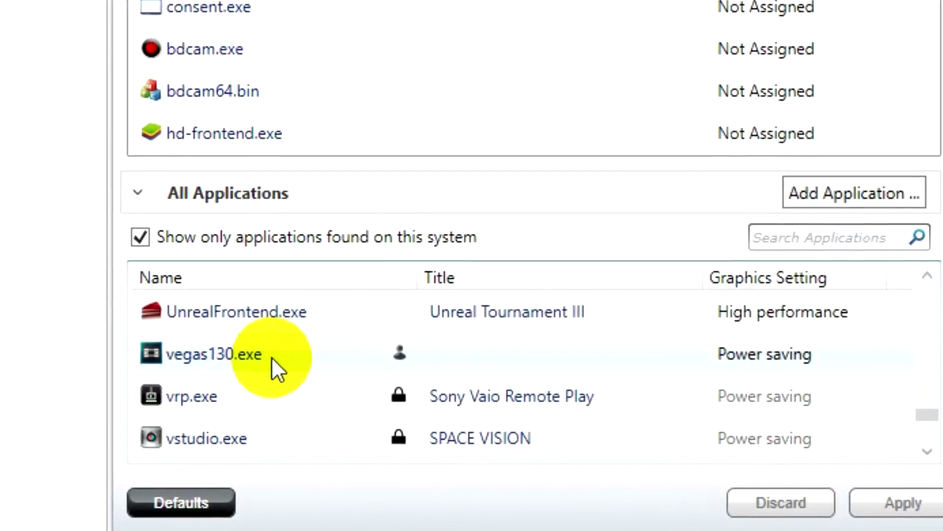
pyautogui.scroll(2, 363, 363)
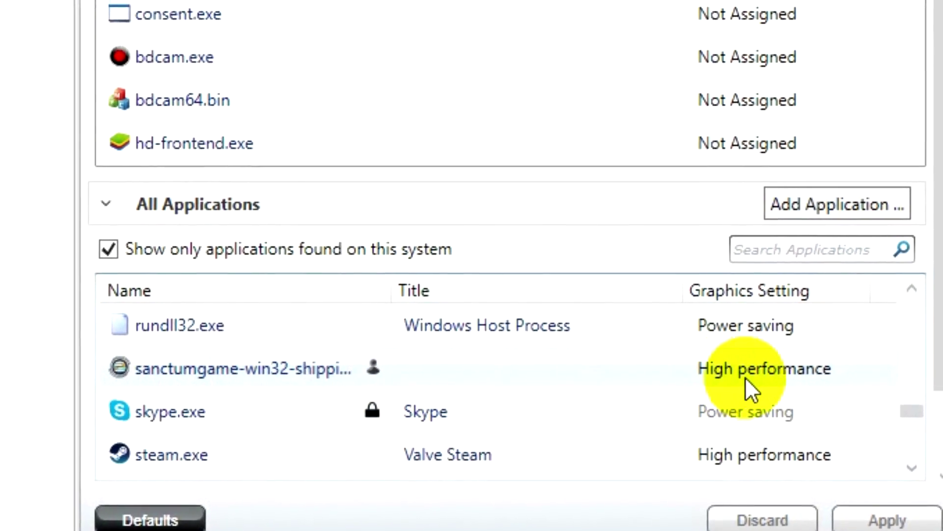
pyautogui.scroll(-1, 732, 384)
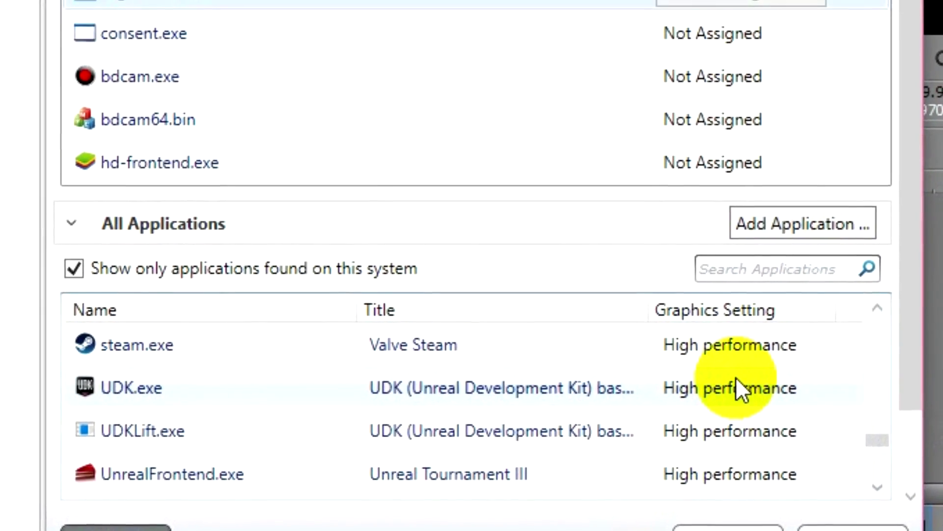
# Step: View the graphics setting choices for UDK.exe, browse the remaining applications and close AMD Catalyst Control Center
pyautogui.click(705, 399)
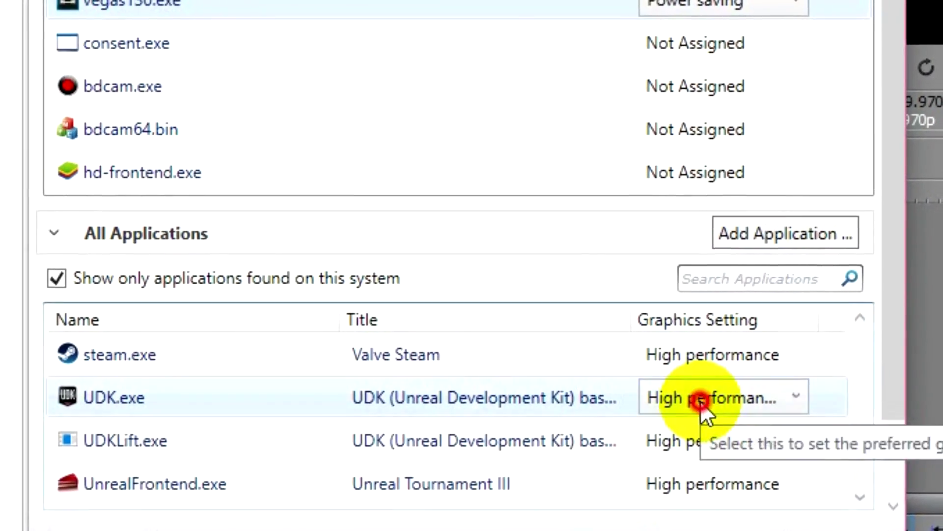
pyautogui.click(703, 399)
pyautogui.click(705, 400)
pyautogui.click(684, 410)
pyautogui.click(681, 413)
pyautogui.scroll(20, 490, 459)
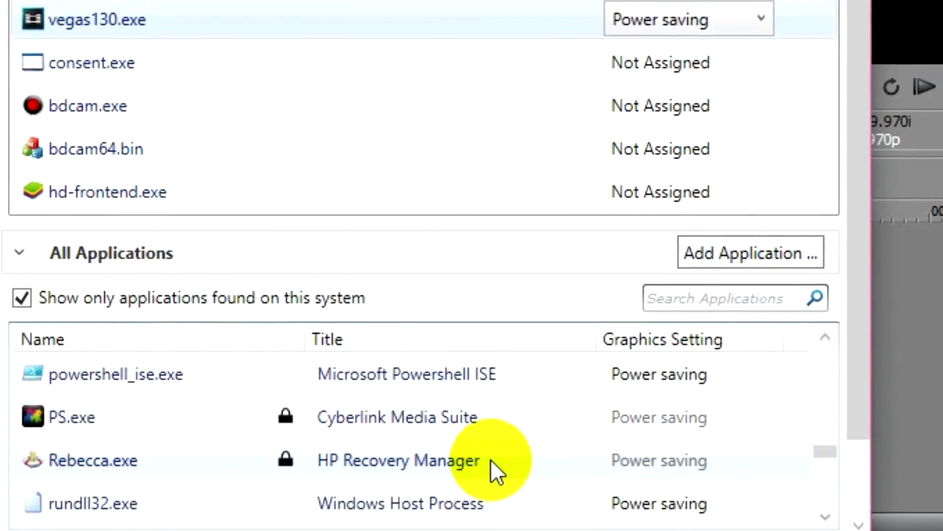
pyautogui.scroll(-20, 478, 459)
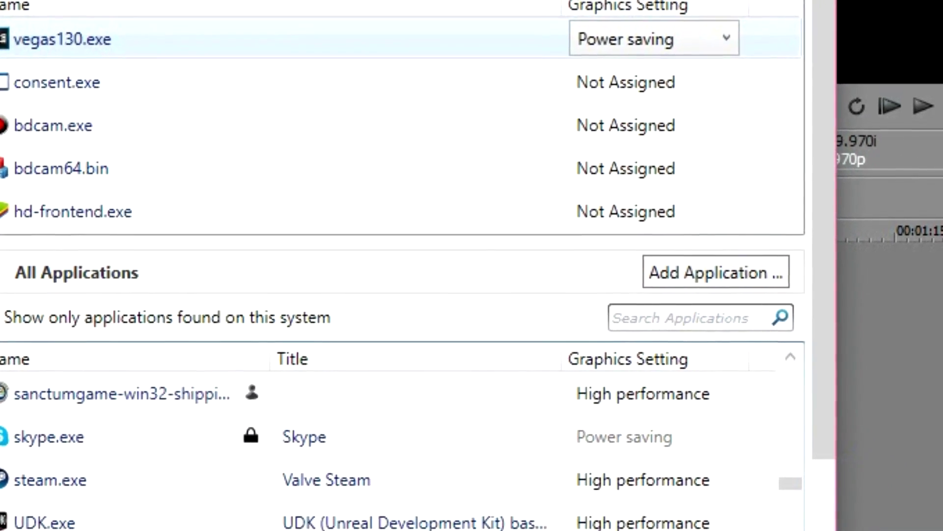
pyautogui.hotkey('alt', 'F4')
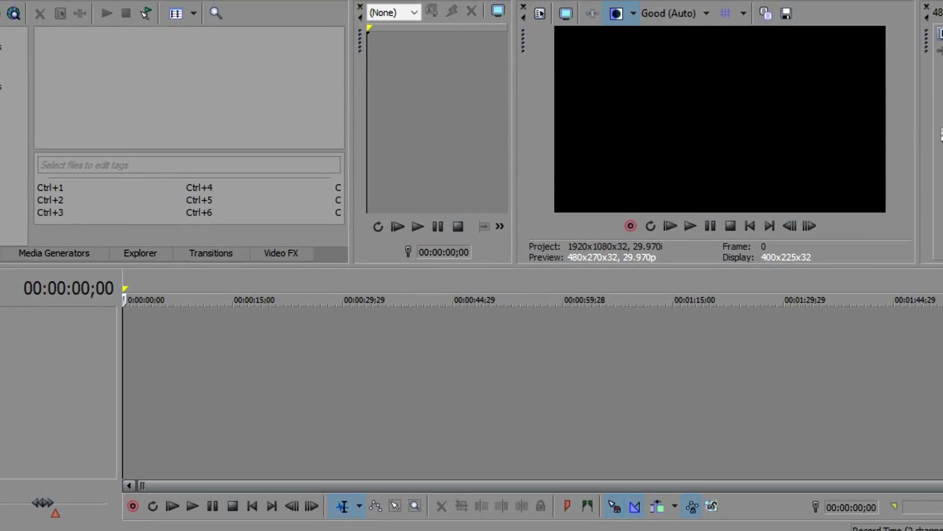
pyautogui.click(8, 1)
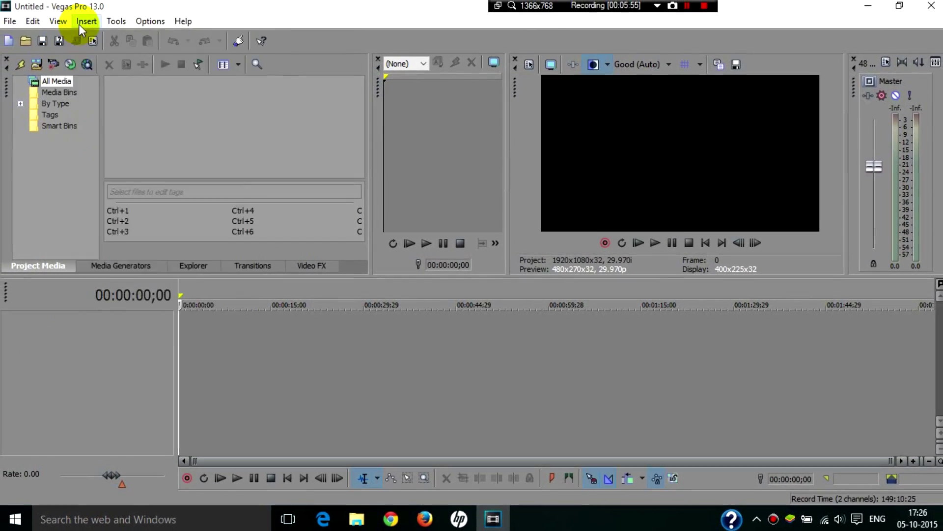
pyautogui.press('Escape')
pyautogui.press('Down')
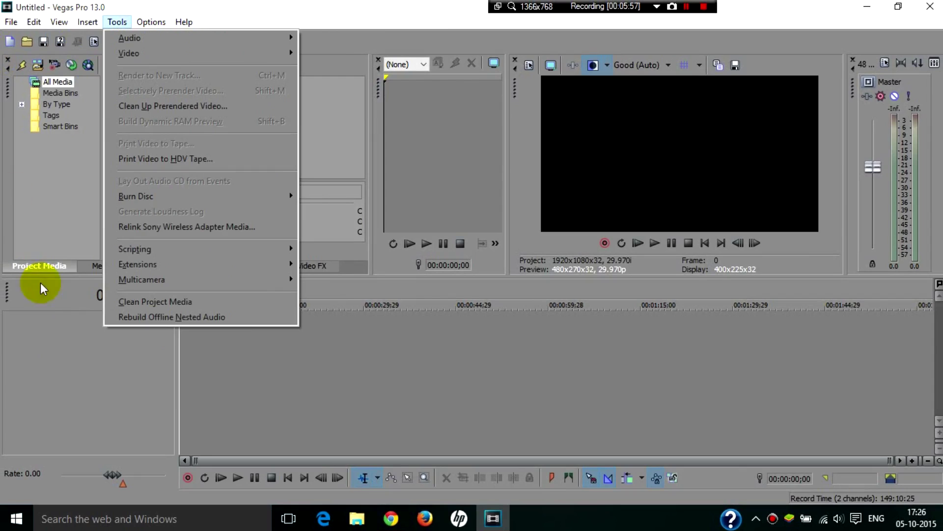
pyautogui.click(364, 292)
pyautogui.click(365, 285)
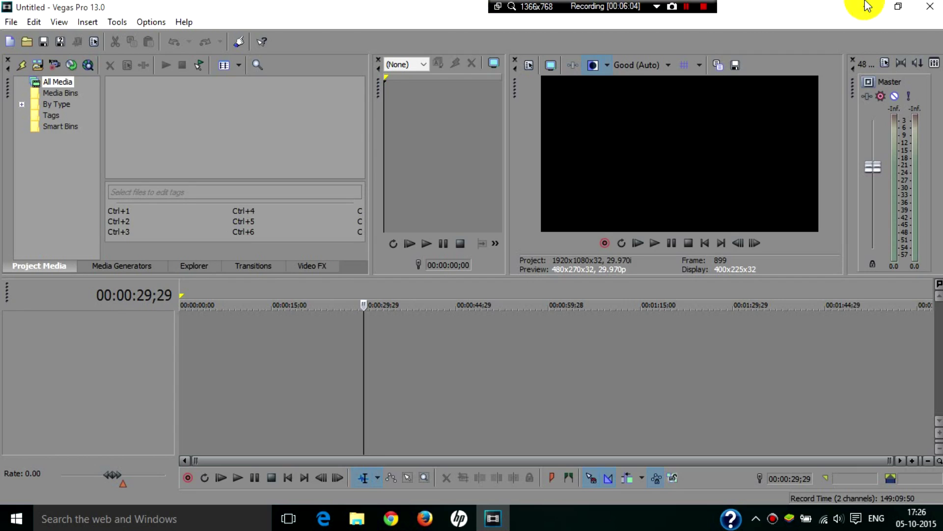
pyautogui.click(10, 22)
pyautogui.click(34, 22)
pyautogui.click(344, 5)
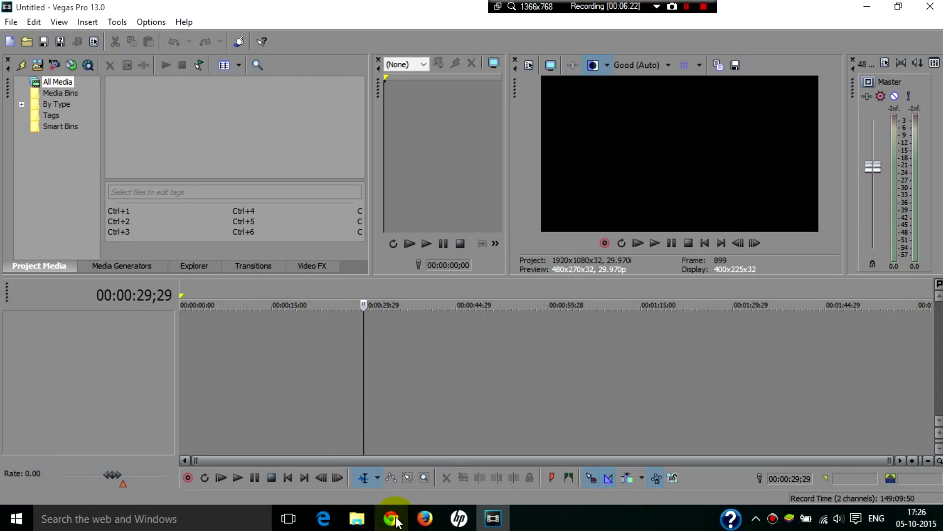
pyautogui.moveTo(396, 519)
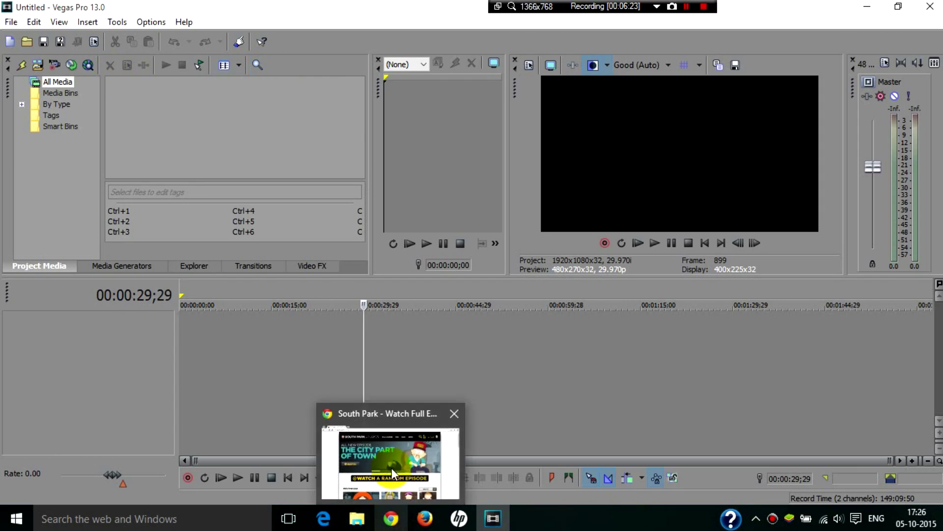
# Step: Open the video preferences and review the GPU acceleration of video processing setting
pyautogui.click(147, 23)
pyautogui.click(172, 466)
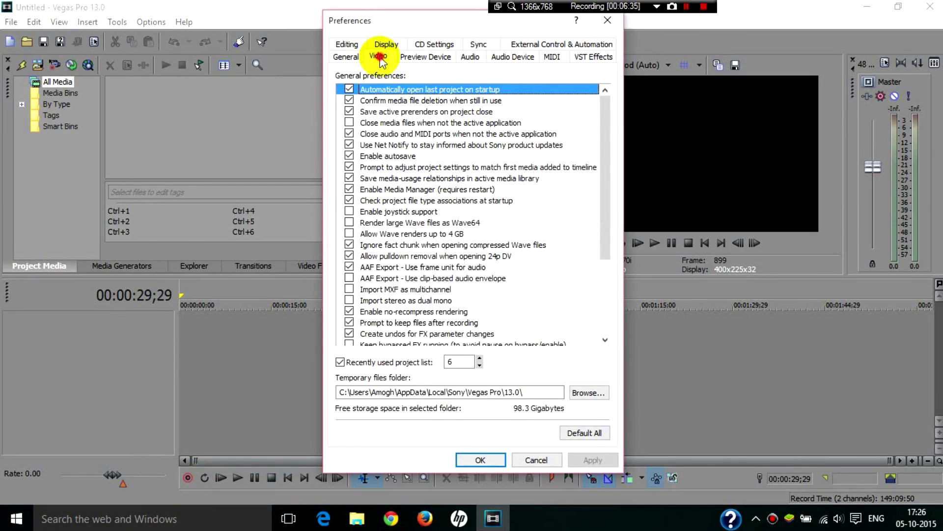
pyautogui.click(378, 56)
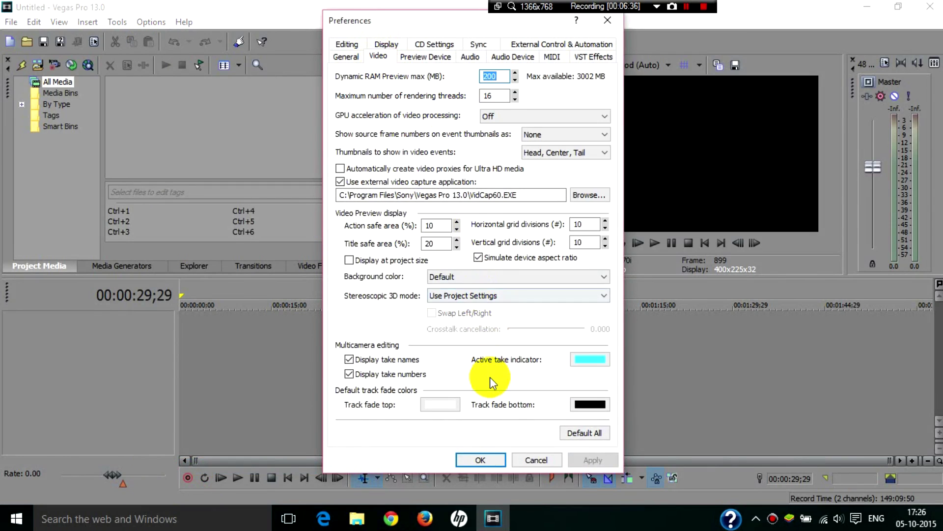
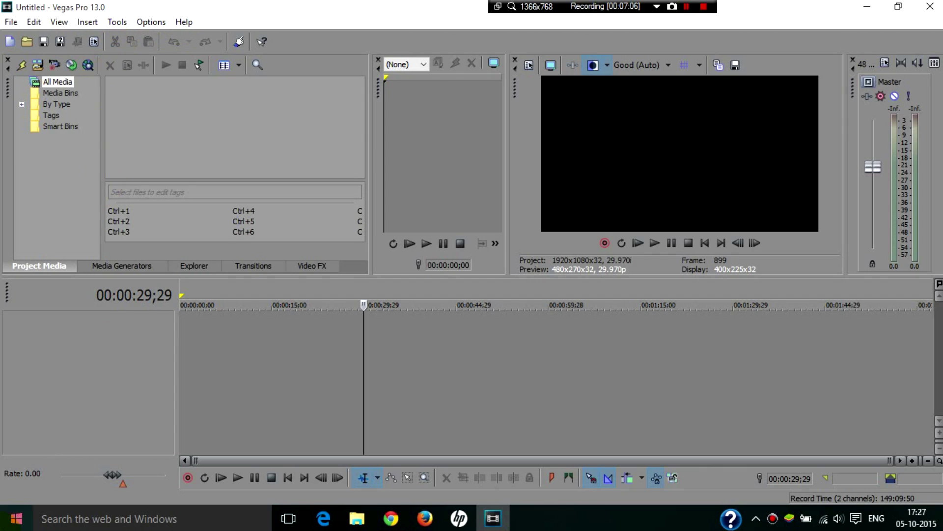
# Step: Open the Windows Device Manager and expand Display adapters to examine the AMD Radeon and Intel graphics devices
pyautogui.rightClick(17, 519)
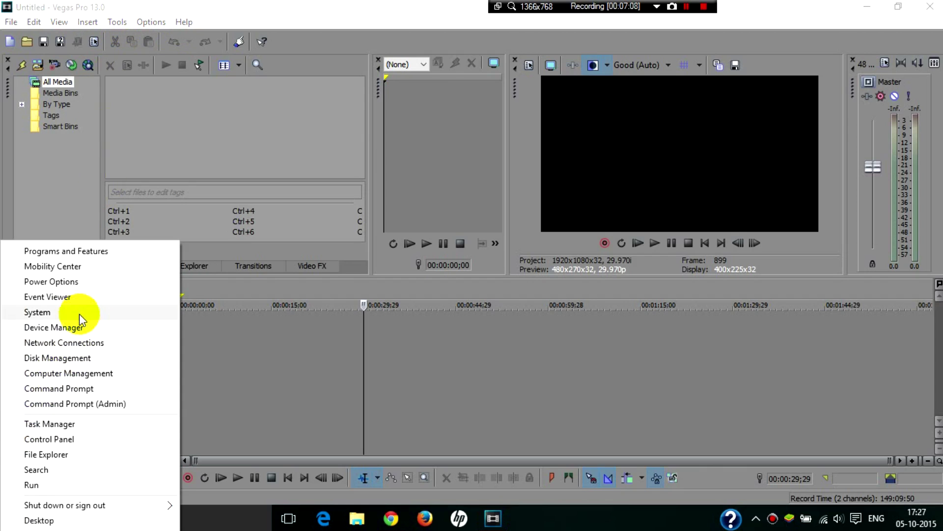
pyautogui.click(64, 327)
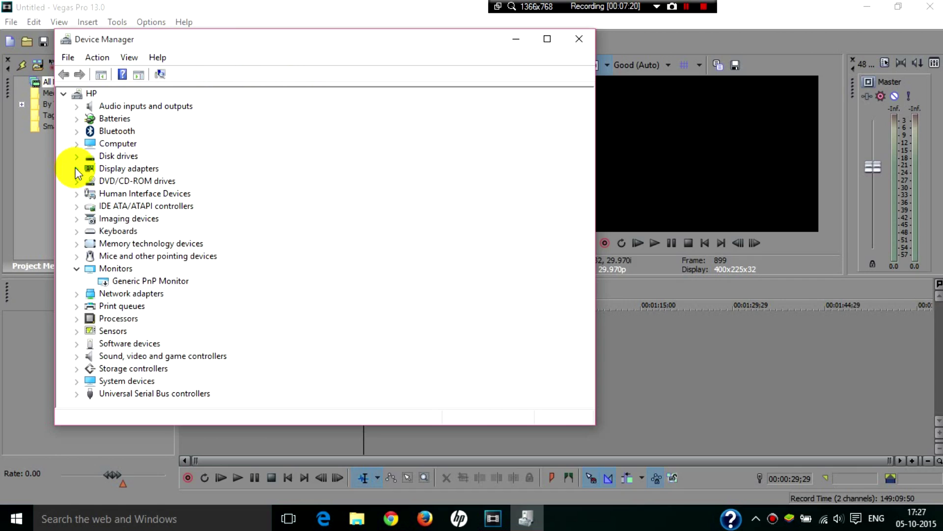
pyautogui.click(77, 169)
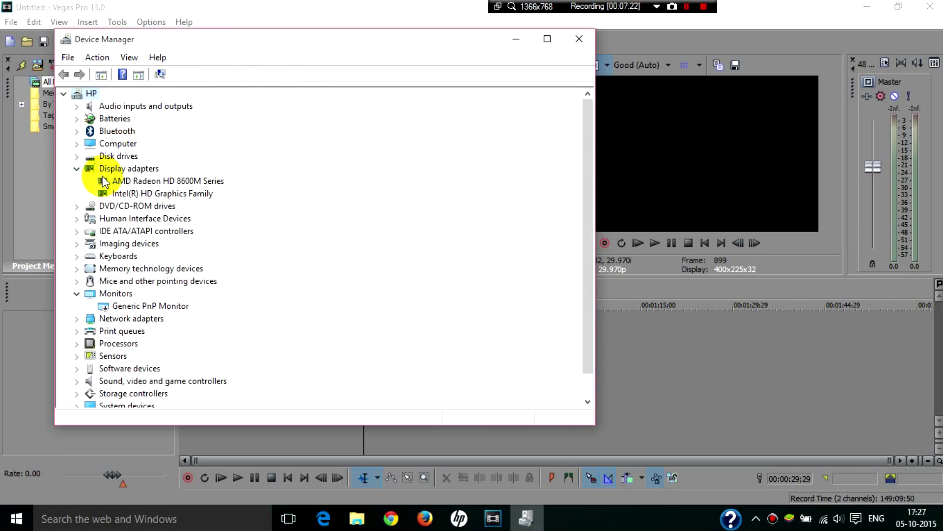
pyautogui.click(163, 193)
pyautogui.click(157, 181)
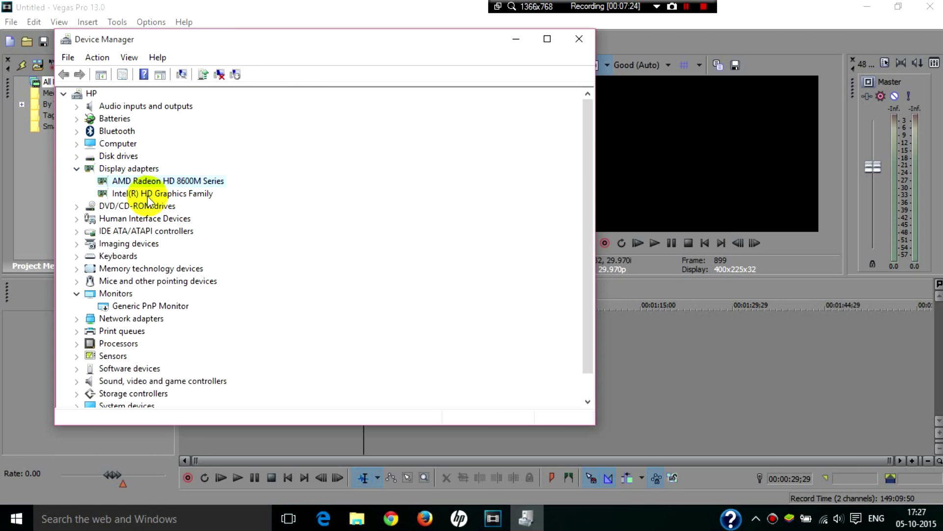
# Step: View the Disable option for the AMD Radeon HD 8600M Series adapter without applying it, and close Device Manager
pyautogui.rightClick(154, 180)
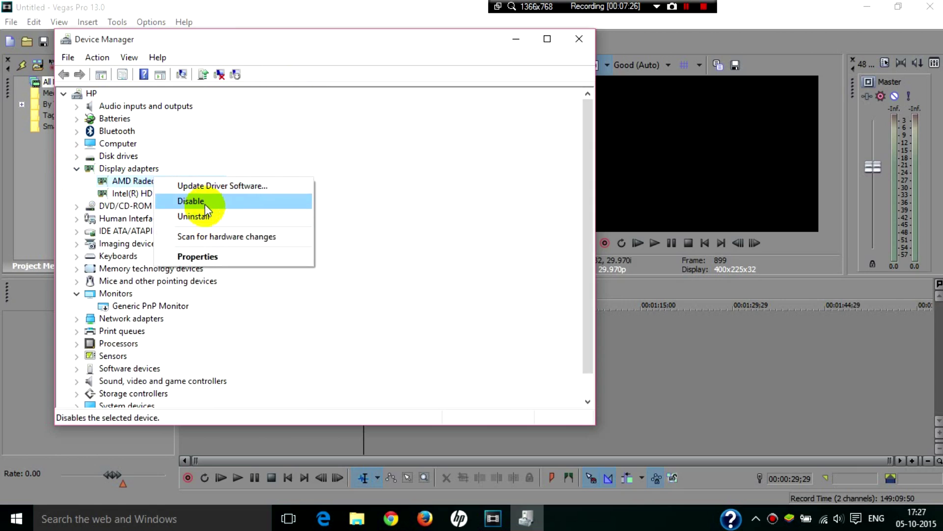
pyautogui.click(401, 192)
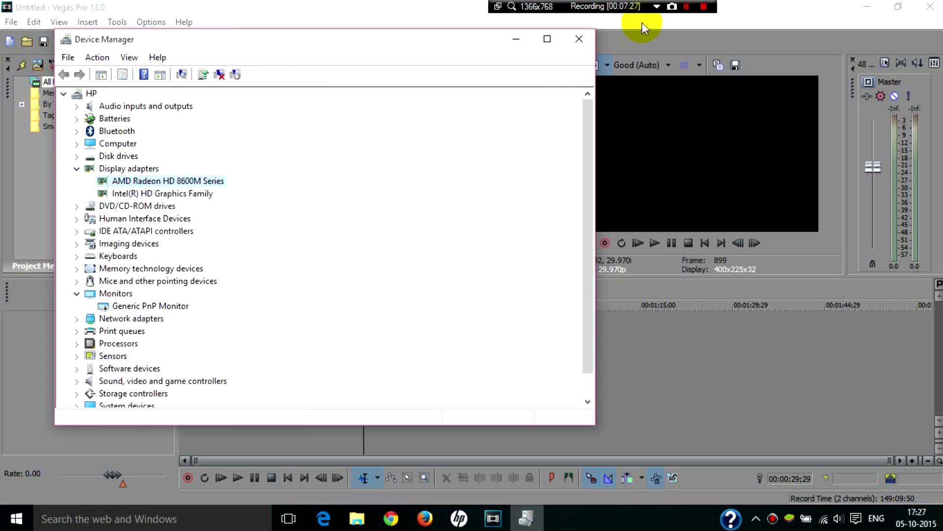
pyautogui.click(578, 40)
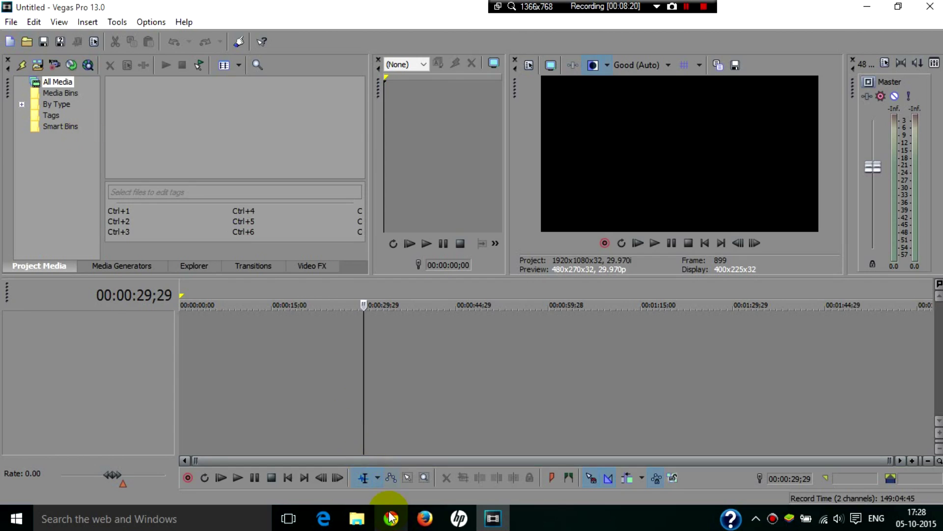
pyautogui.click(868, 7)
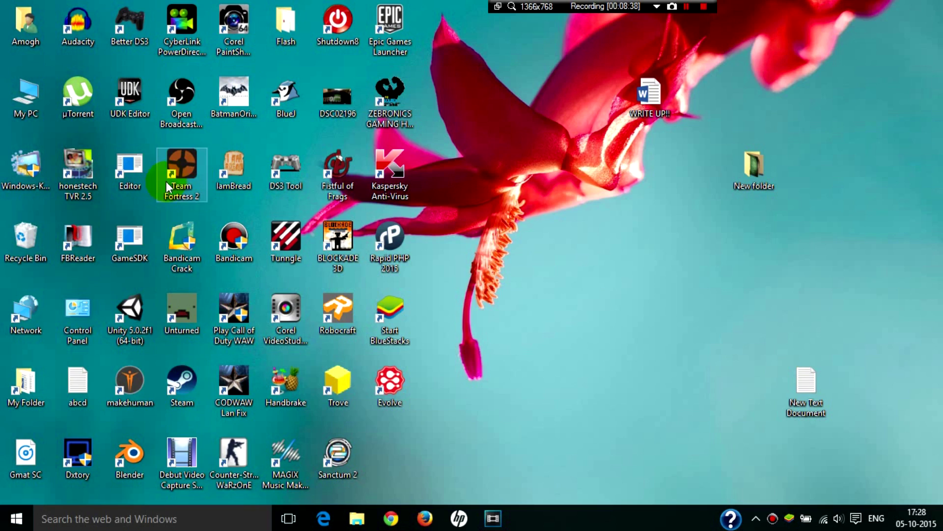
pyautogui.click(226, 102)
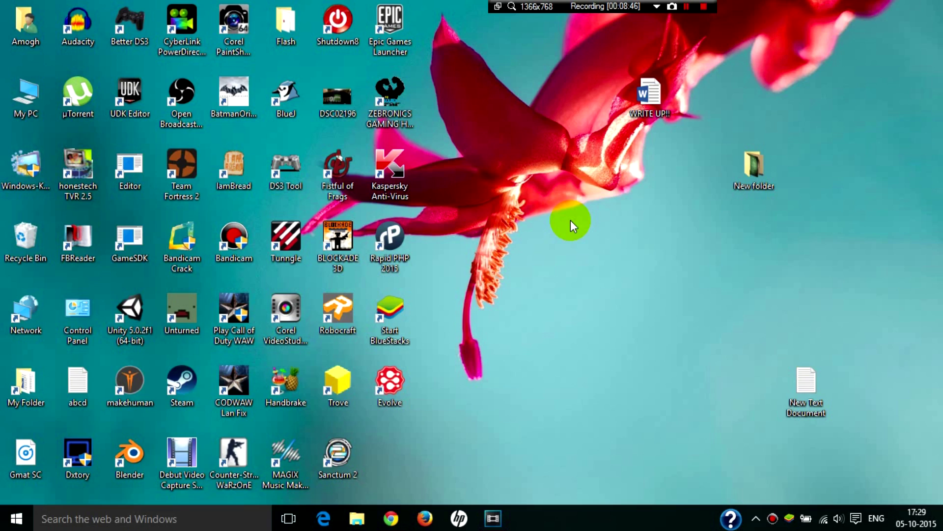
pyautogui.moveTo(570, 220); pyautogui.dragTo(4, 416)
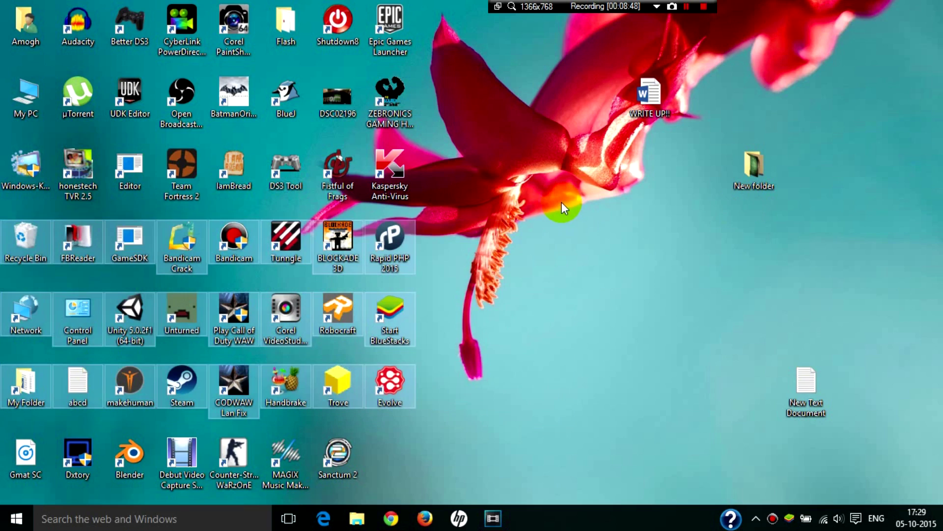
pyautogui.click(563, 205)
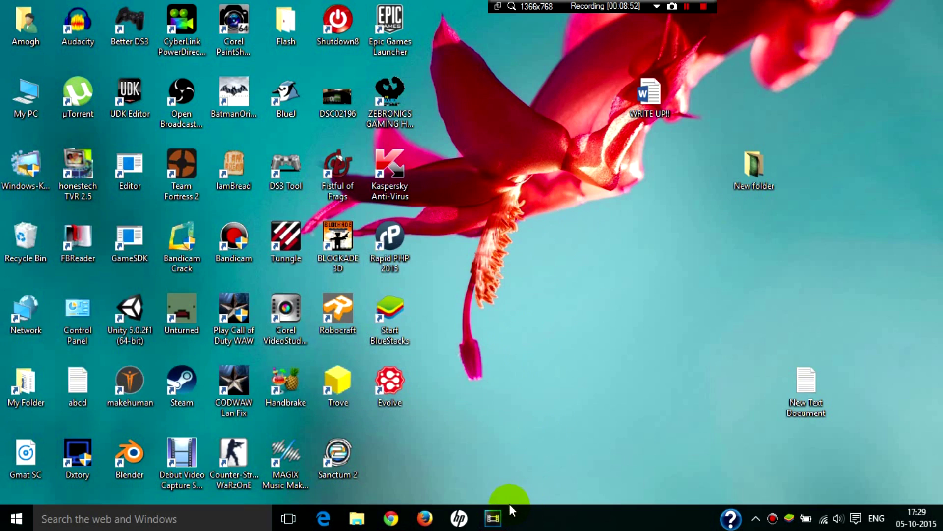
pyautogui.click(492, 518)
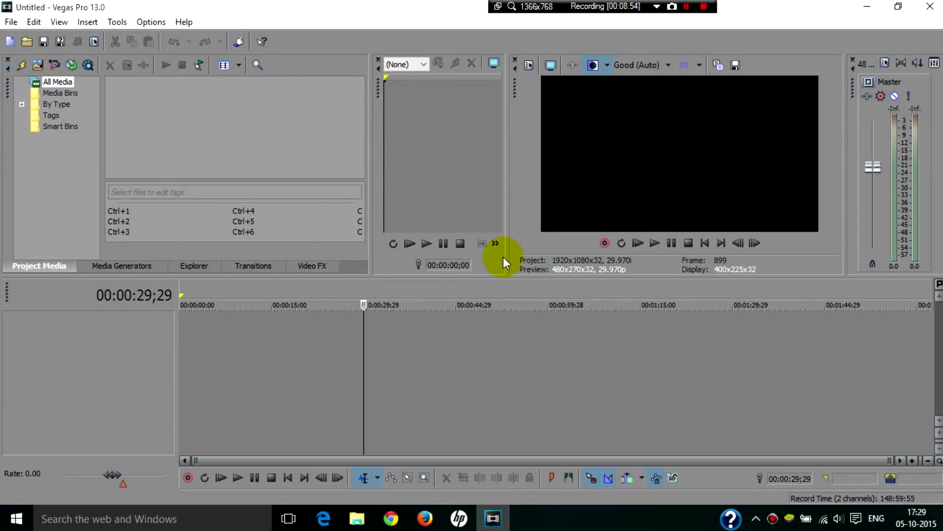
# Step: Close Vegas Pro 13.0
pyautogui.click(931, 6)
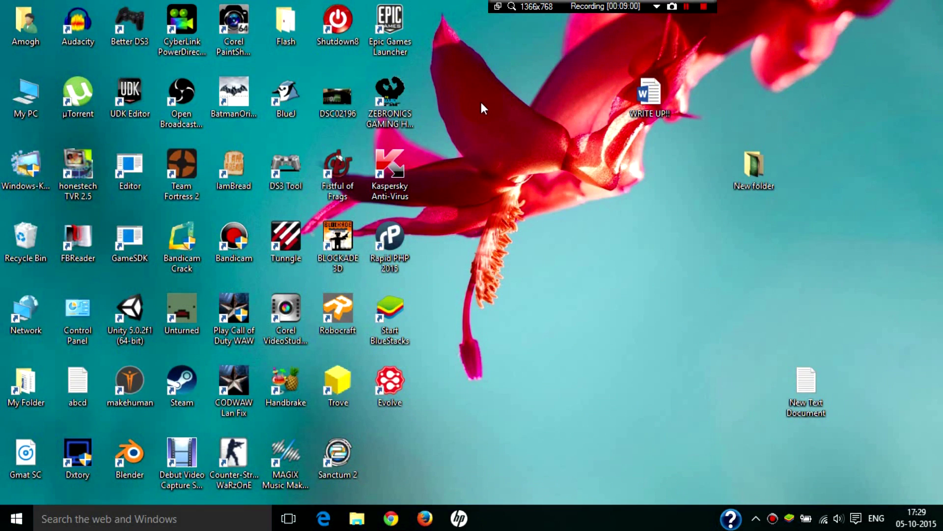
pyautogui.click(703, 7)
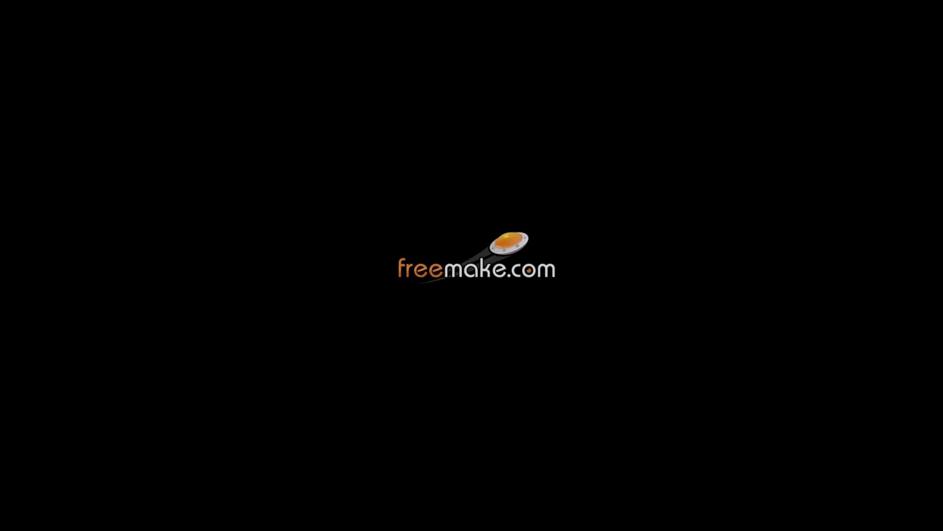